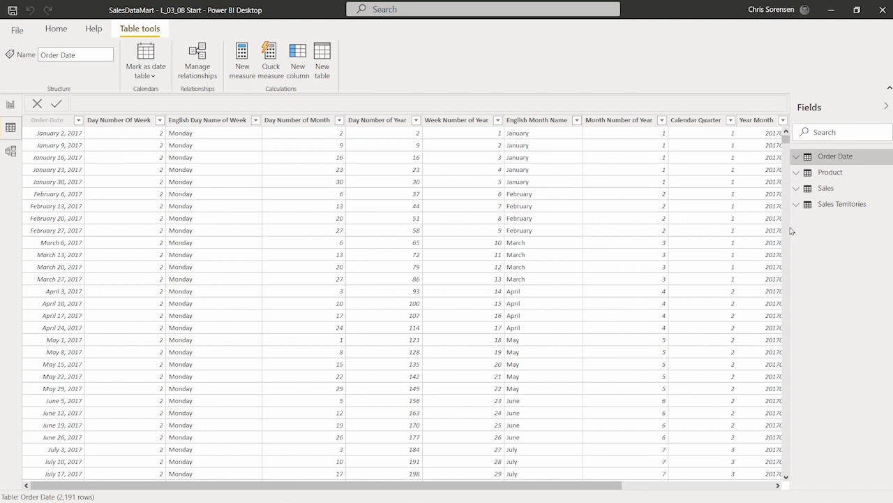
Widen the field list and expand the Sales table to show its columns, including Line Total Sales PQ.
{"action": "left_click_drag", "start_coordinate": [790, 230], "coordinate": [709, 223]}
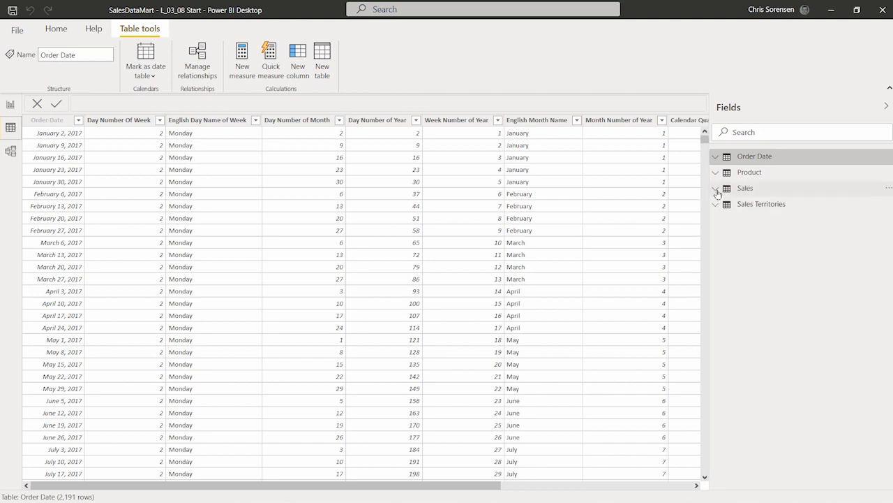
{"action": "left_click", "coordinate": [717, 191]}
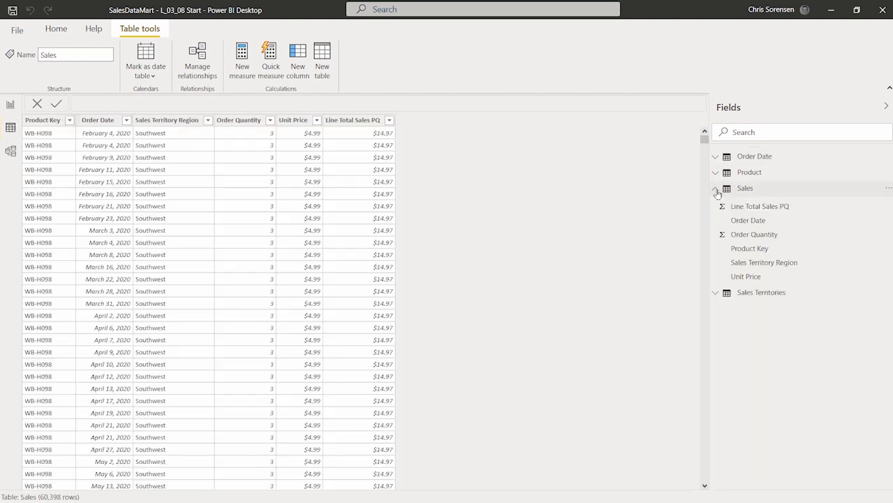
{"action": "left_click", "coordinate": [788, 210]}
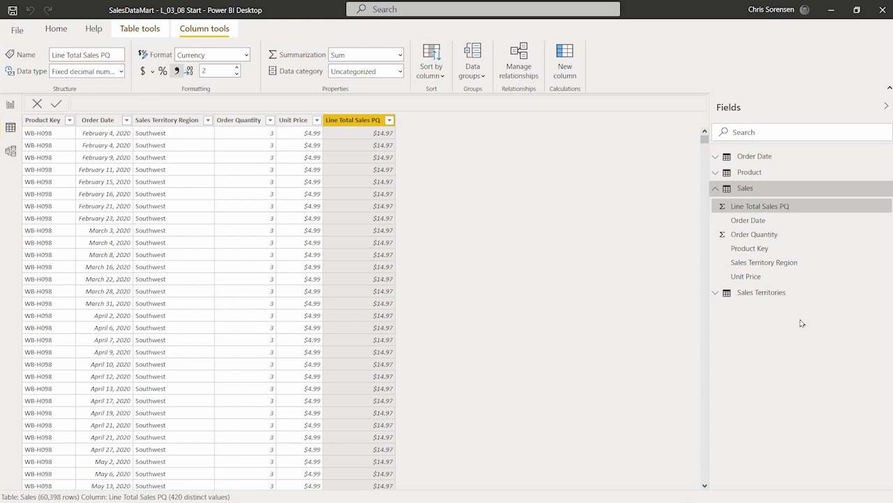
{"action": "left_click", "coordinate": [758, 190]}
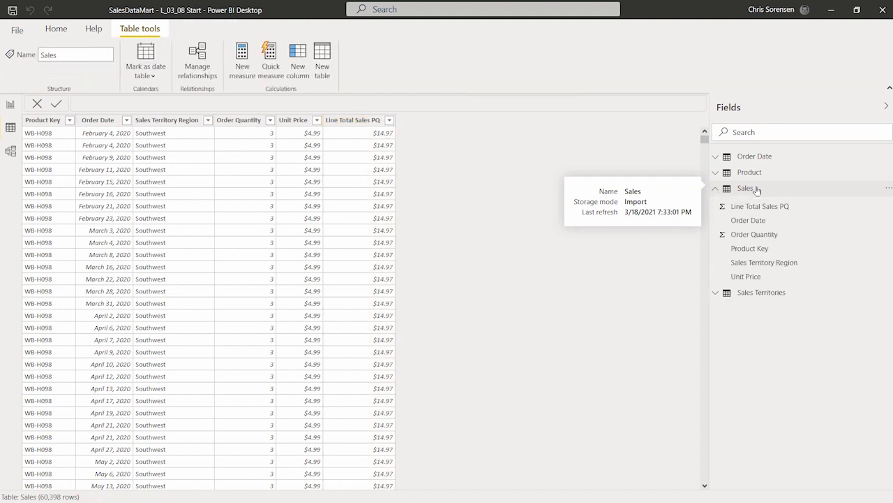
Add a calculated column named Line Total Sales to the Sales table, enlarging the formula text for readability.
{"action": "right_click", "coordinate": [758, 190]}
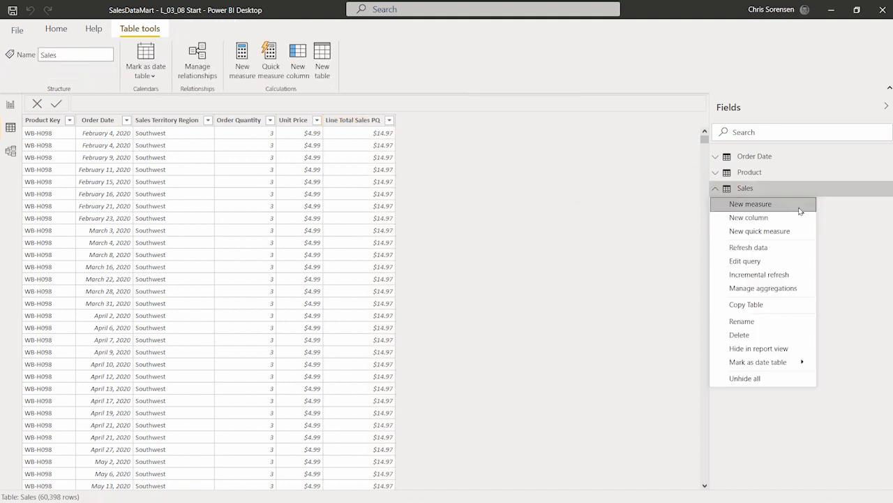
{"action": "key", "text": "Escape"}
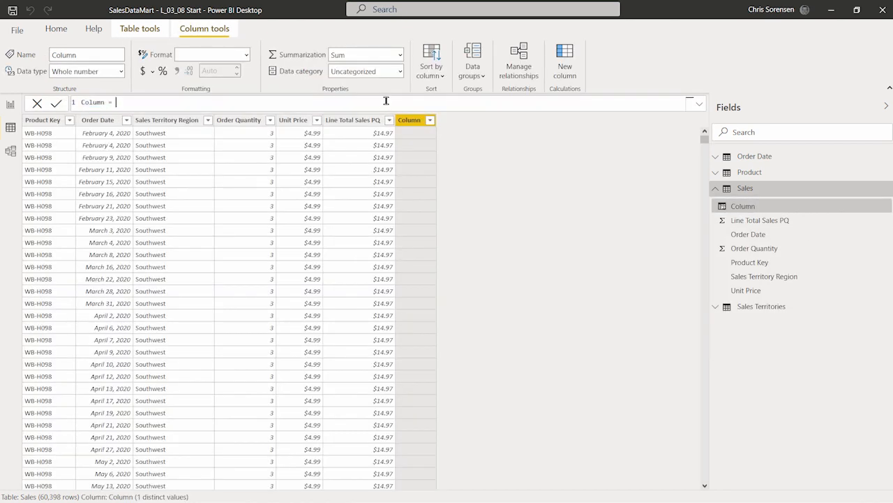
{"action": "scroll", "coordinate": [386, 101], "scroll_direction": "up", "scroll_amount": 5, "text": "ctrl"}
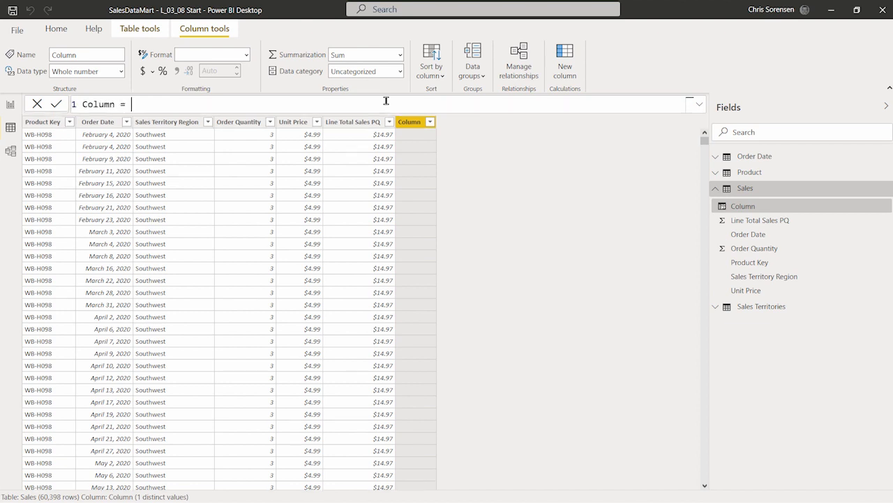
{"action": "scroll", "coordinate": [386, 101], "scroll_direction": "up", "scroll_amount": 1, "text": "ctrl"}
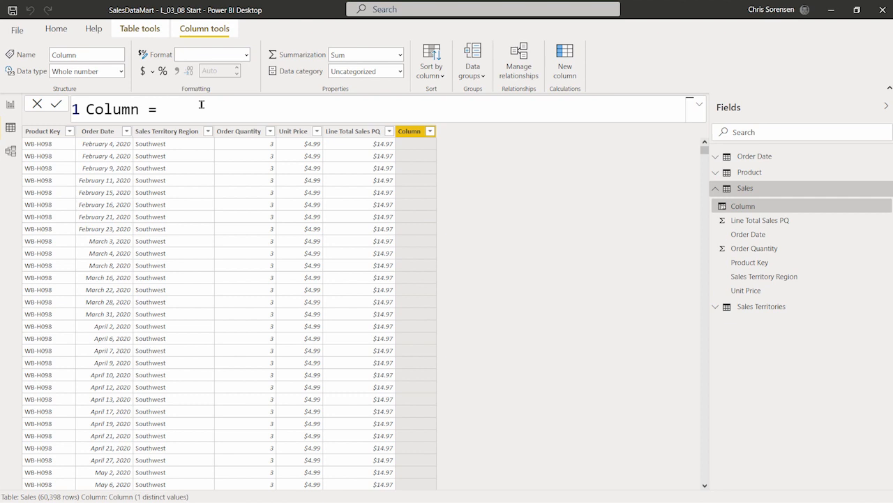
{"action": "key", "text": "BackSpace"}
{"action": "key", "text": "BackSpace"}
{"action": "key", "text": "BackSpace"}
{"action": "key", "text": "BackSpace"}
{"action": "key", "text": "BackSpace"}
{"action": "key", "text": "BackSpace"}
{"action": "key", "text": "BackSpace"}
{"action": "key", "text": "BackSpace"}
{"action": "key", "text": "BackSpace"}
{"action": "type", "text": "Line Total Sales = "}
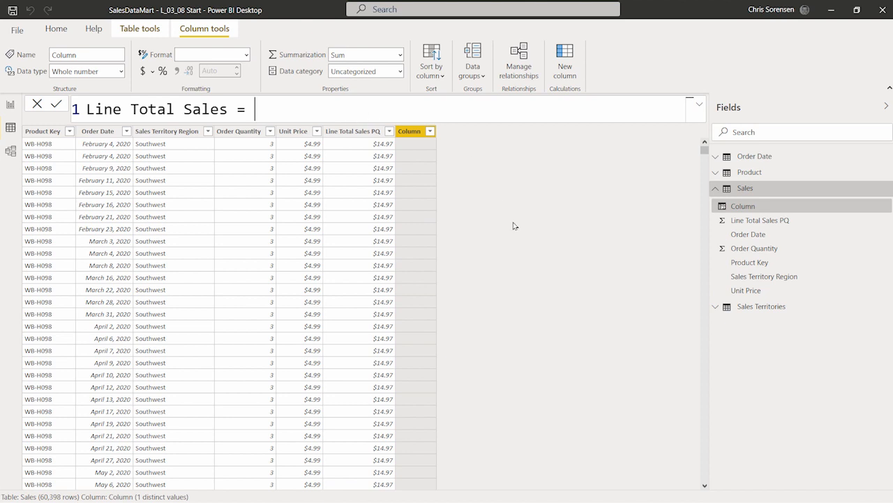
Define the Line Total Sales column as Sales[Order Quantity] * Sales[Unit Price] and review its distinct values.
{"action": "type", "text": "sales"}
{"action": "key", "text": "Down"}
{"action": "key", "text": "Down"}
{"action": "key", "text": "Down"}
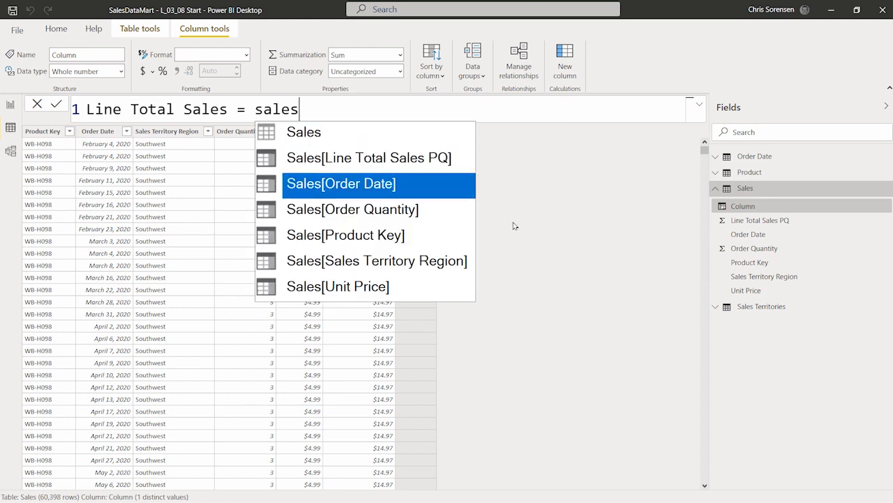
{"action": "key", "text": "Tab"}
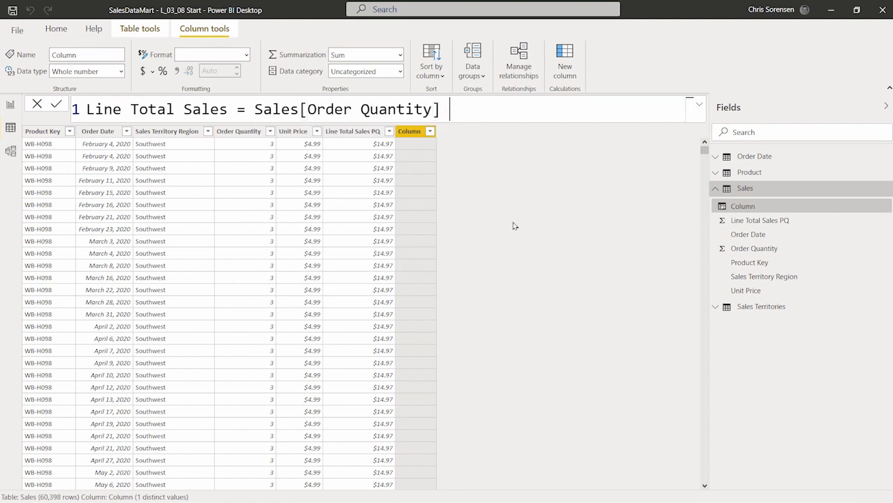
{"action": "type", "text": "* sal"}
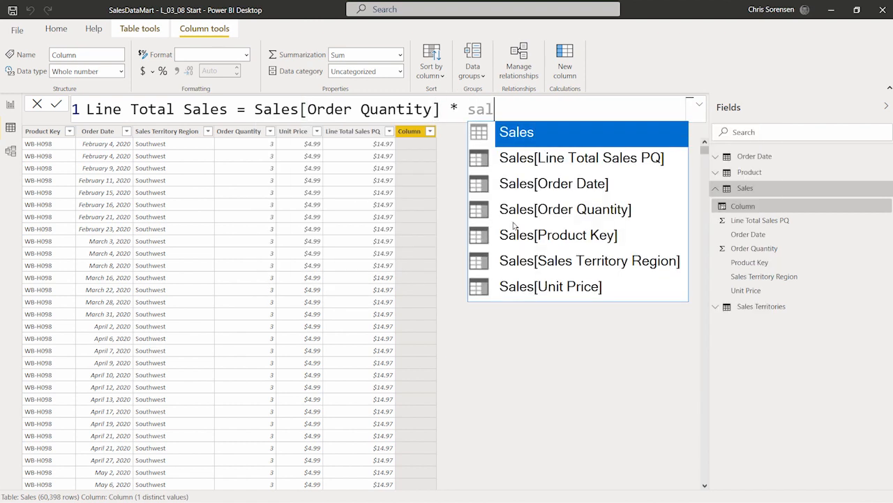
{"action": "key", "text": "Down"}
{"action": "key", "text": "Down"}
{"action": "key", "text": "Down"}
{"action": "key", "text": "Down"}
{"action": "key", "text": "Down"}
{"action": "key", "text": "Down"}
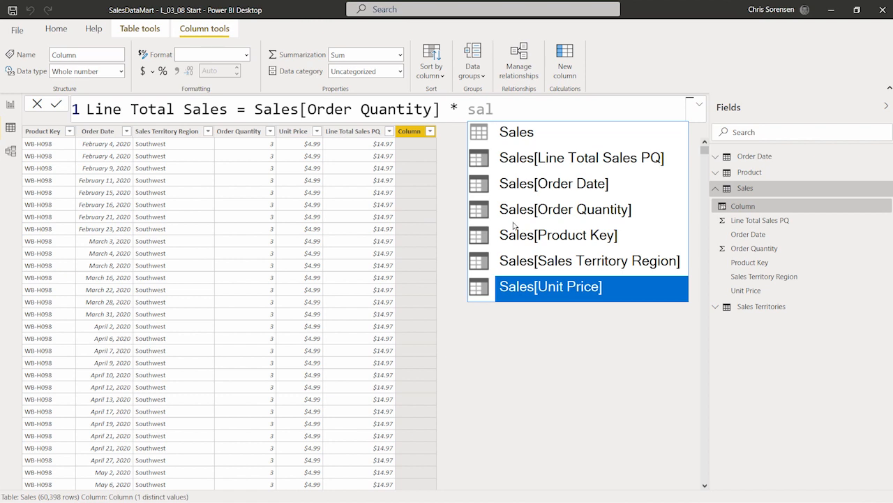
{"action": "key", "text": "Tab"}
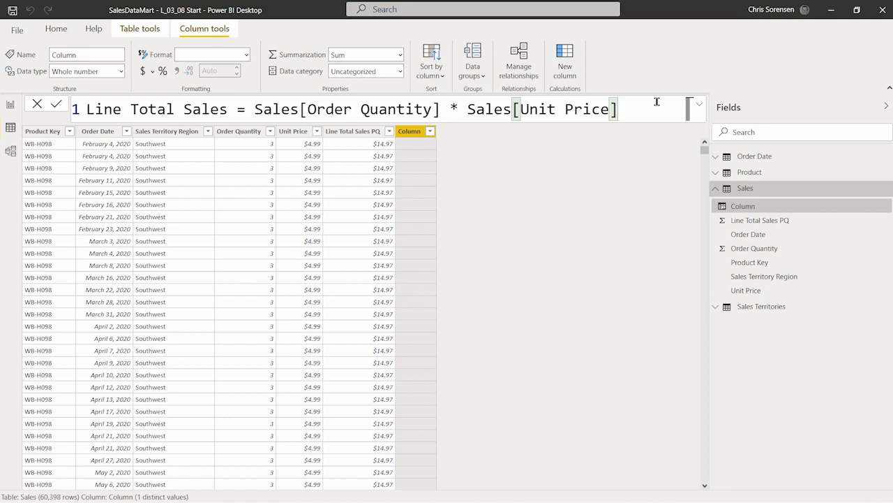
{"action": "key", "text": "Return"}
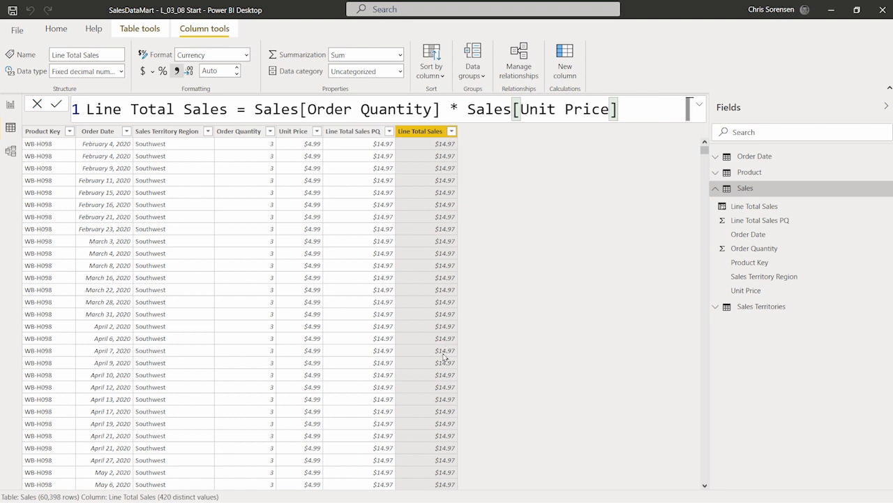
{"action": "left_click", "coordinate": [452, 132]}
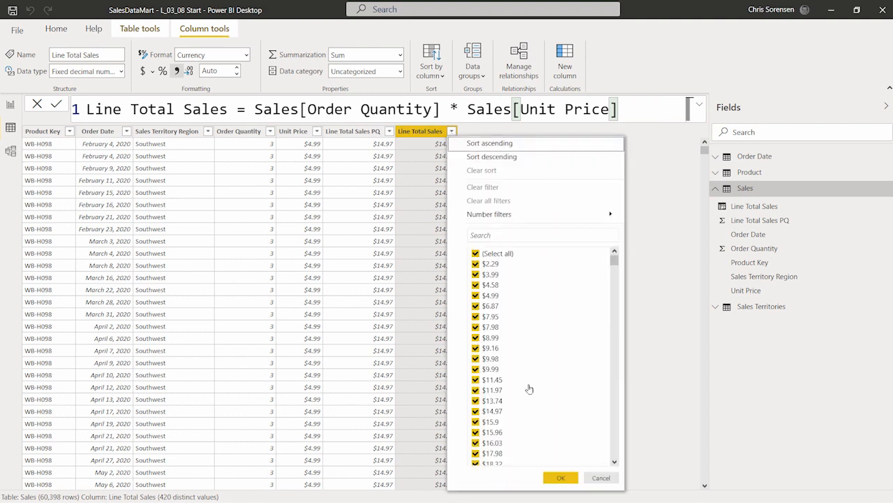
{"action": "left_click", "coordinate": [600, 478]}
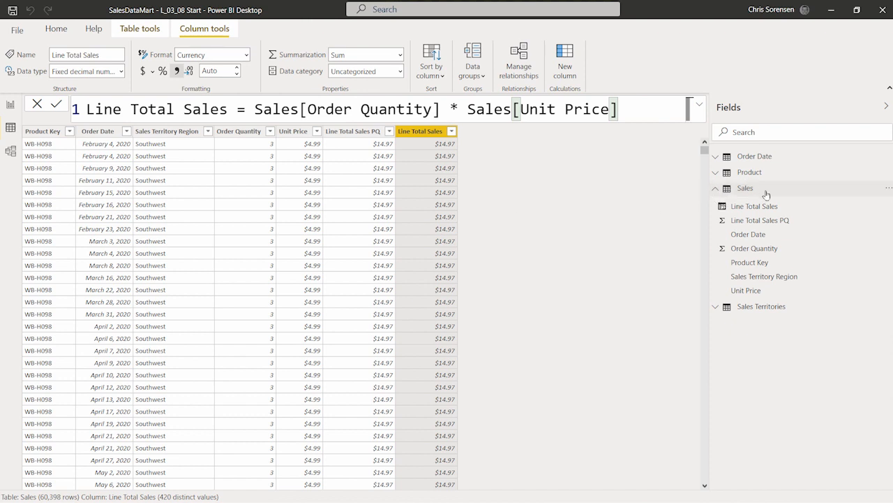
Add a new measure to the Sales table and name it Total Sales.
{"action": "mouse_move", "coordinate": [768, 193]}
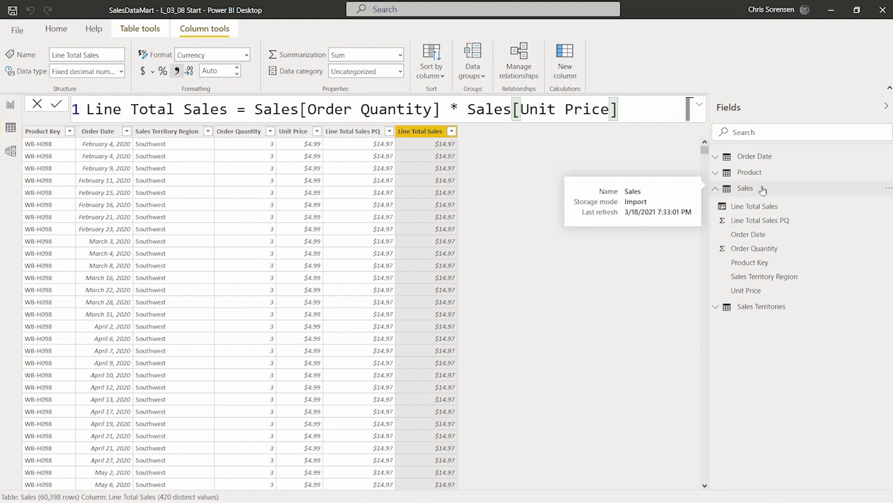
{"action": "right_click", "coordinate": [763, 189]}
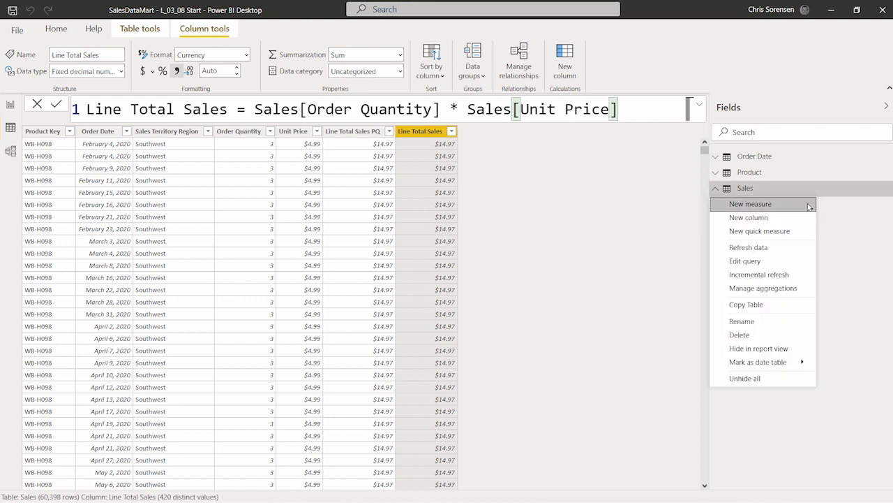
{"action": "left_click", "coordinate": [768, 203]}
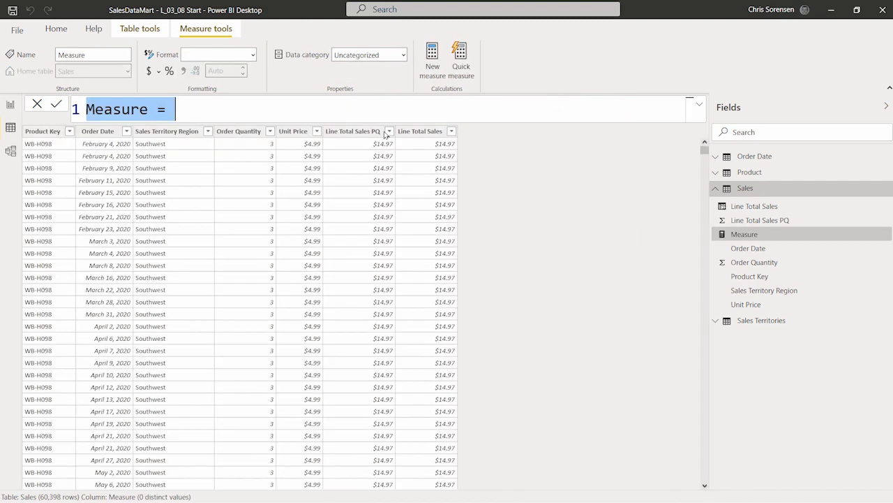
{"action": "left_click", "coordinate": [249, 112]}
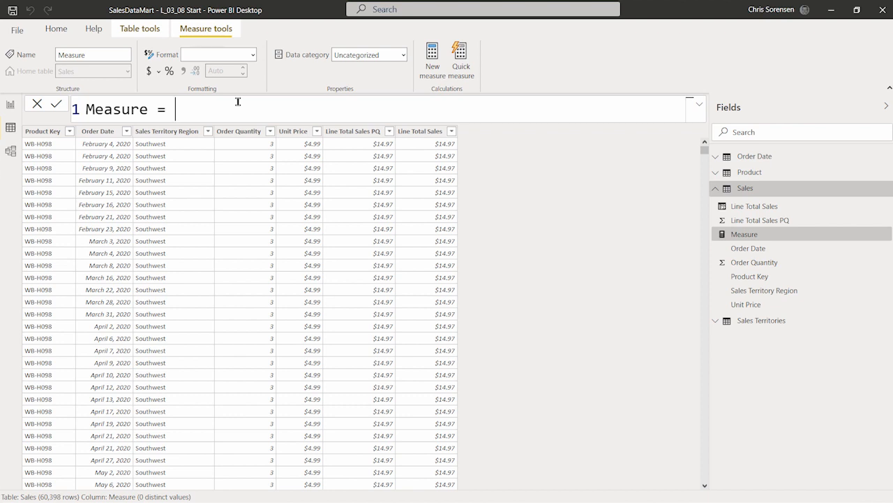
{"action": "left_click_drag", "start_coordinate": [237, 102], "coordinate": [69, 115]}
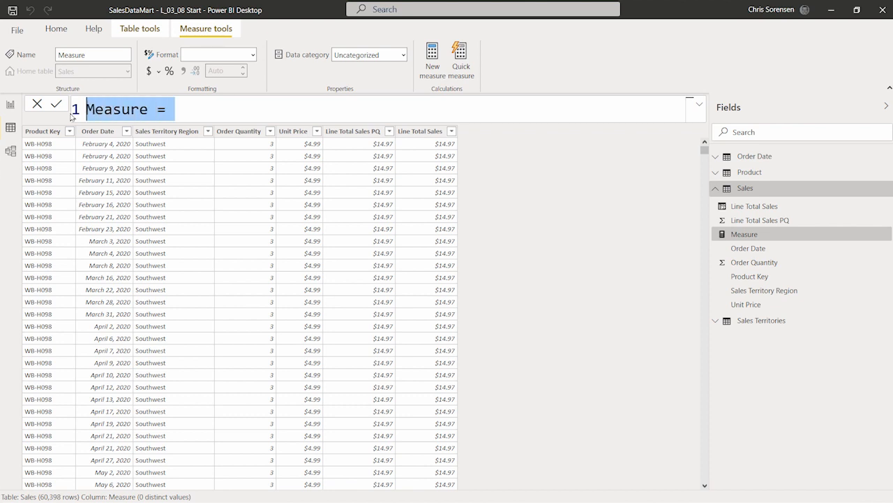
{"action": "key", "text": "BackSpace"}
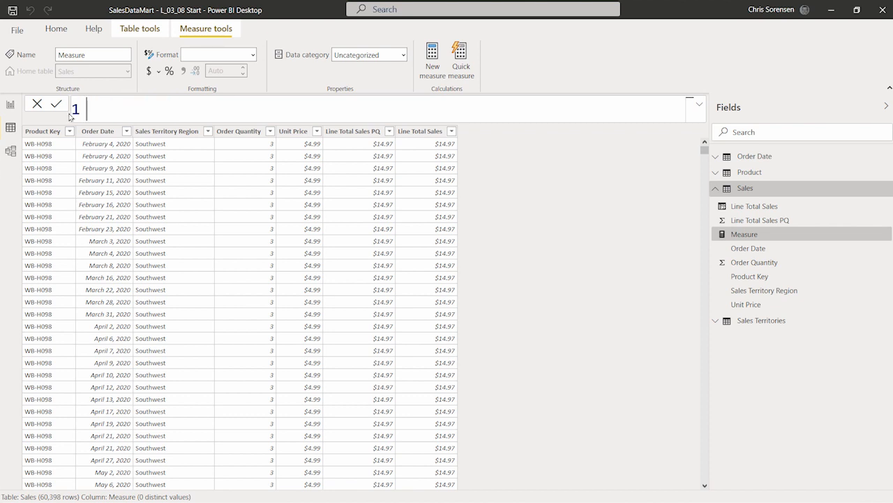
{"action": "type", "text": "Total S"}
{"action": "type", "text": "ales = S"}
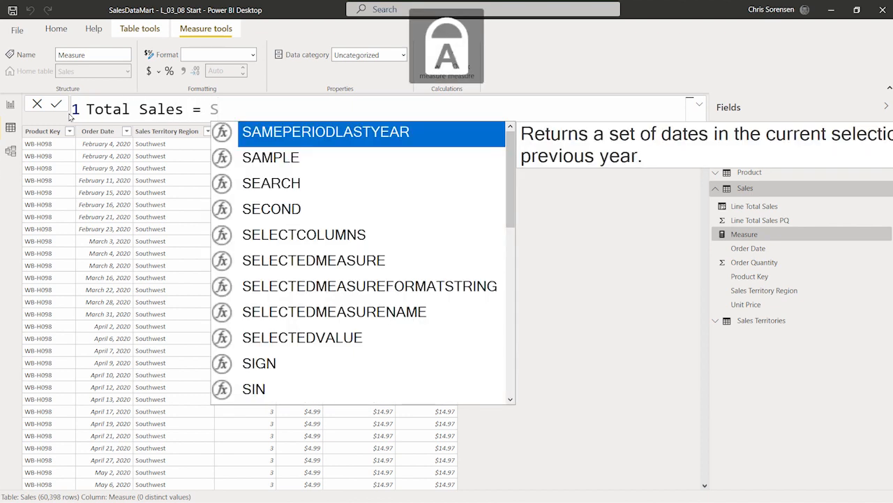
Complete the Total Sales measure with the formula SUM(Sales[Line Total Sales]) and select it in the Sales table.
{"action": "type", "text": "UM("}
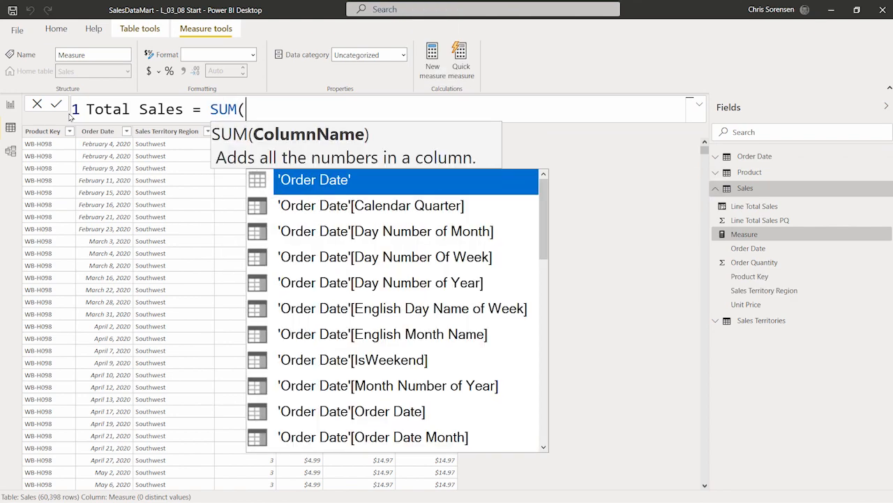
{"action": "type", "text": "SAL"}
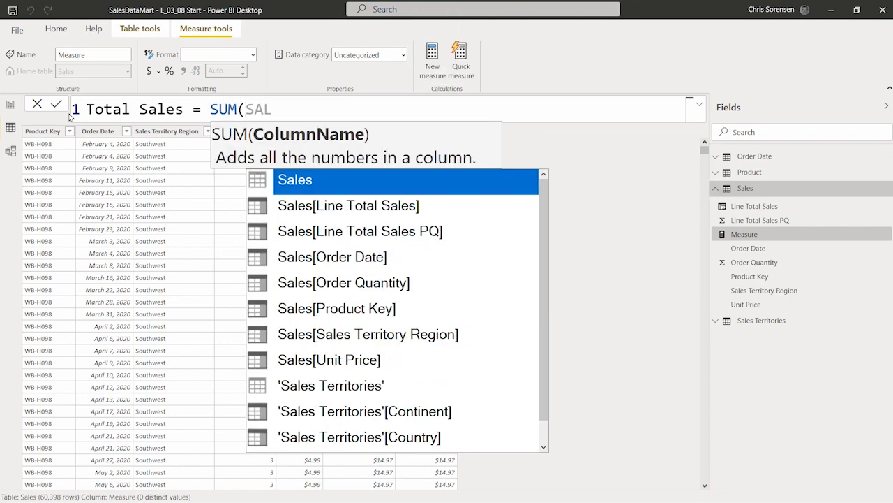
{"action": "key", "text": "Down"}
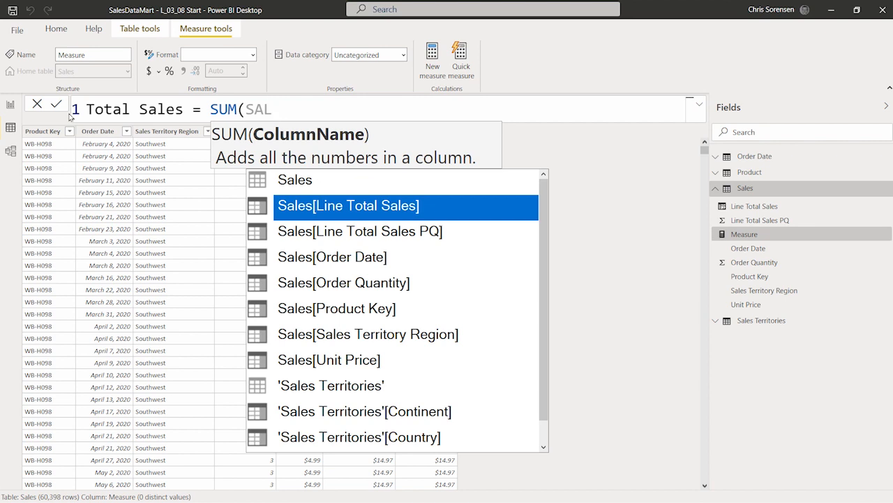
{"action": "key", "text": "Tab"}
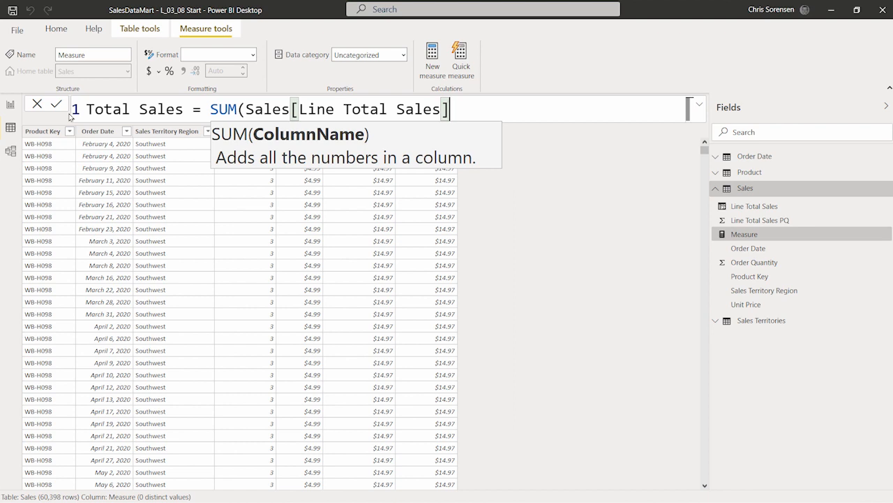
{"action": "type", "text": ")"}
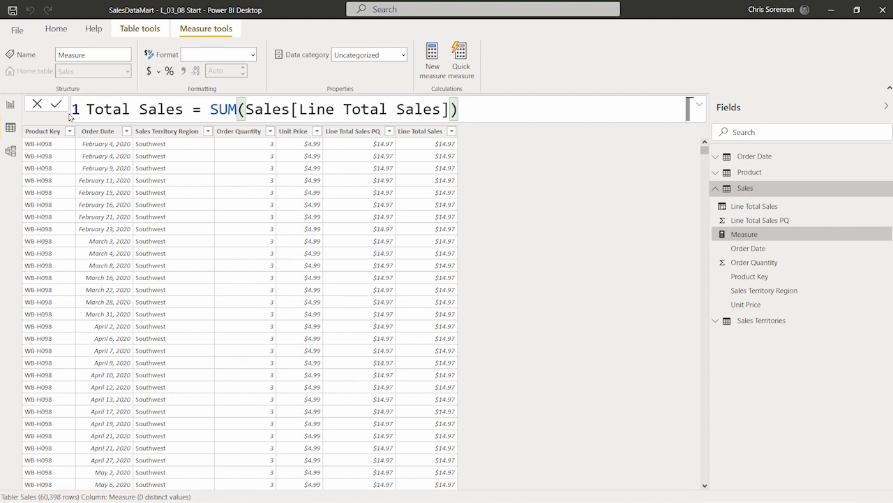
{"action": "key", "text": "Return"}
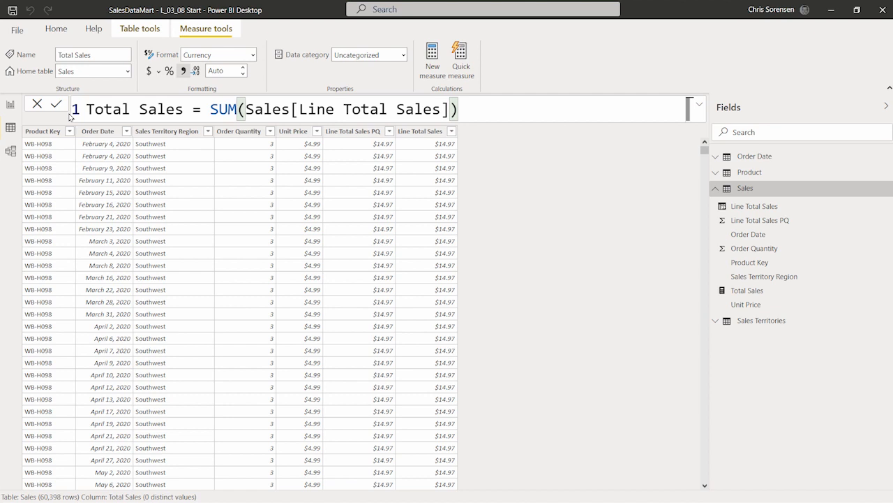
{"action": "left_click", "coordinate": [761, 292]}
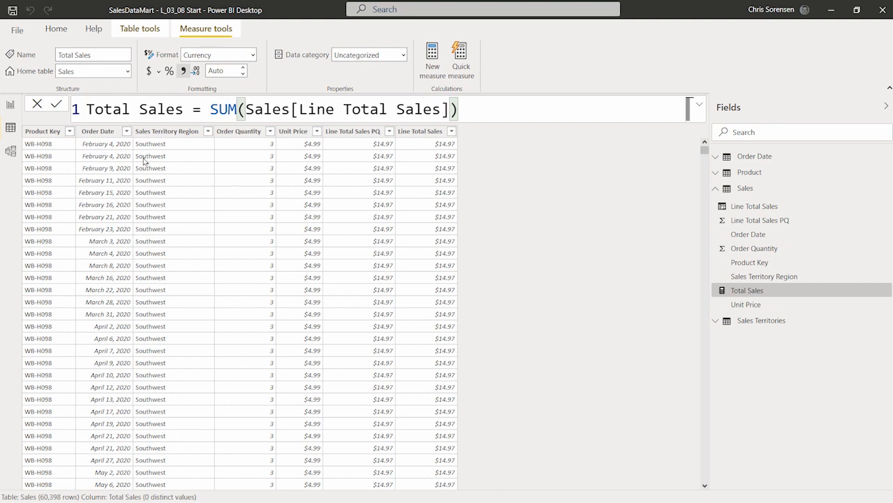
Switch to the report canvas, widen the field list, and place the Total Sales measure on Page 1 as a column chart.
{"action": "left_click", "coordinate": [10, 106]}
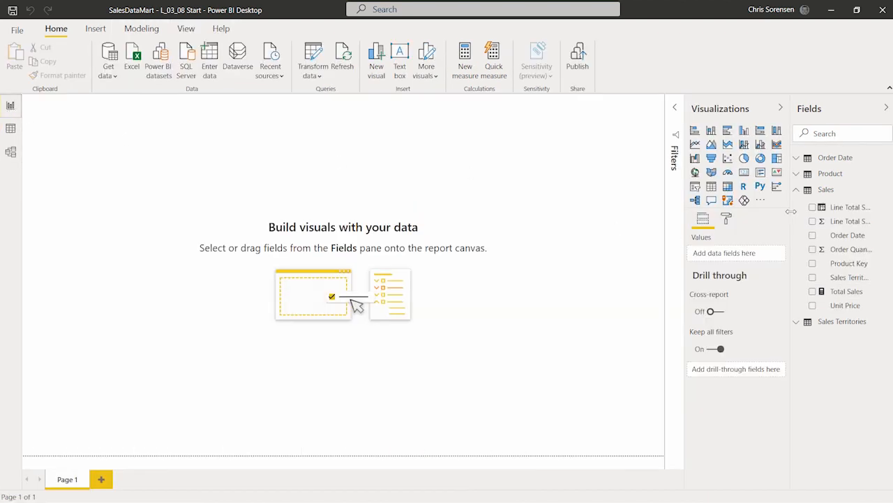
{"action": "left_click_drag", "start_coordinate": [783, 217], "coordinate": [745, 222]}
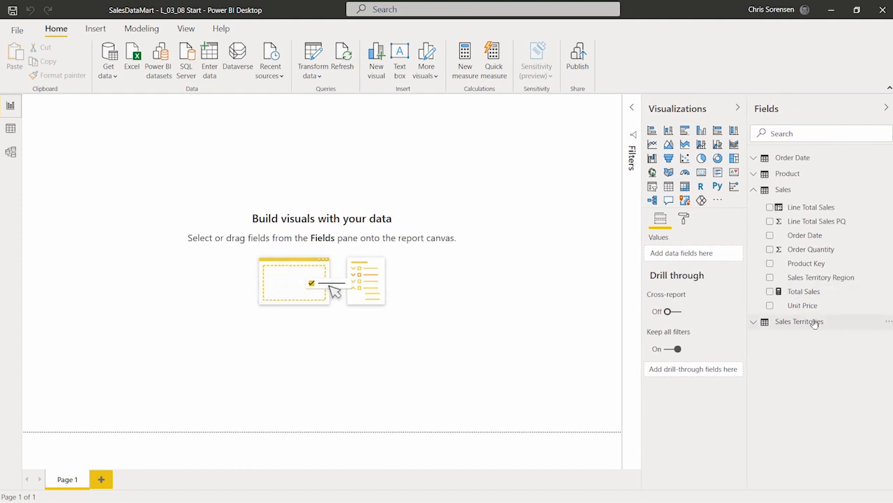
{"action": "left_click", "coordinate": [831, 293]}
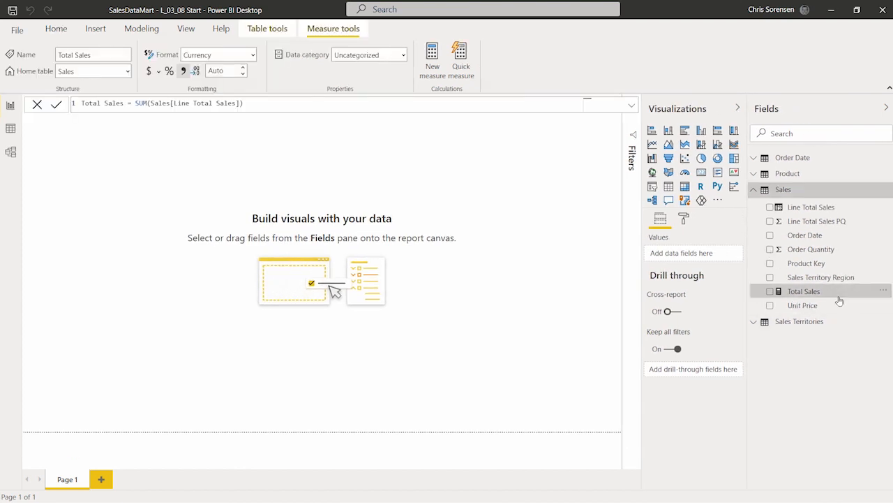
{"action": "left_click_drag", "start_coordinate": [843, 293], "coordinate": [343, 216]}
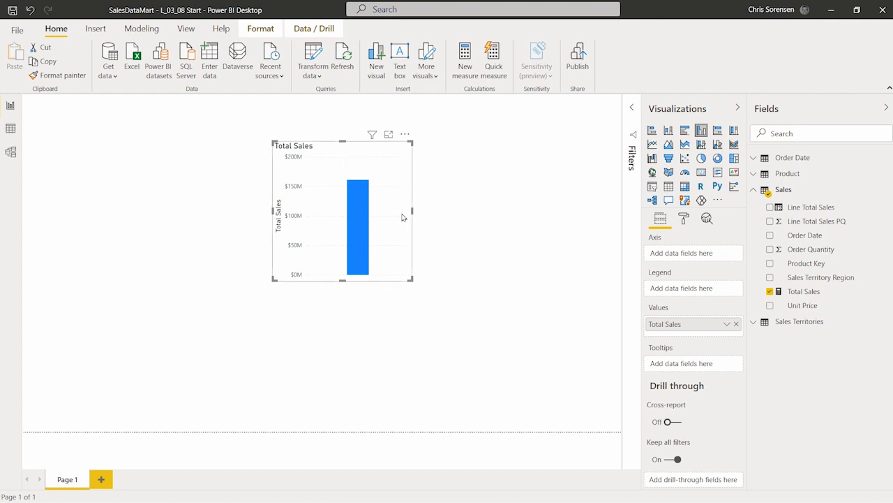
Convert the Total Sales column chart on Page 1 into a table visual.
{"action": "mouse_move", "coordinate": [368, 211]}
{"action": "left_click", "coordinate": [669, 186]}
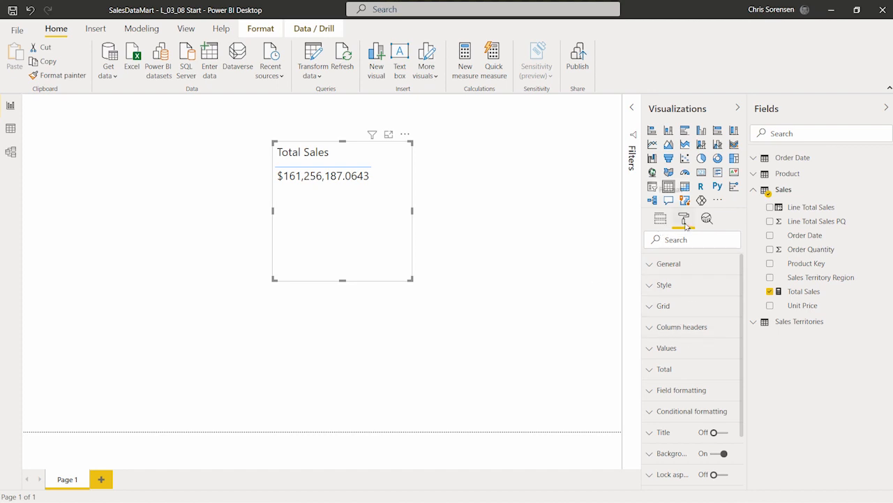
Examine the table's formatting options for column headers, values and total, including their text size.
{"action": "left_click", "coordinate": [650, 326]}
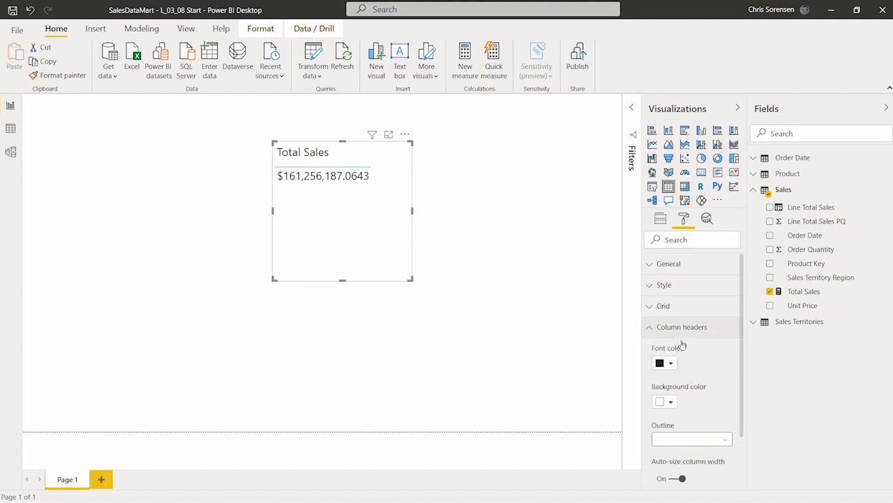
{"action": "scroll", "coordinate": [684, 344], "scroll_direction": "down", "scroll_amount": 5}
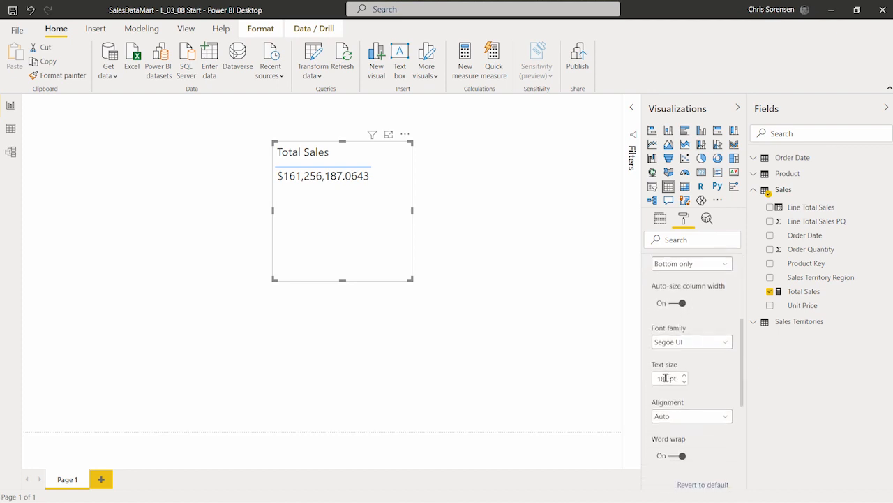
{"action": "scroll", "coordinate": [696, 378], "scroll_direction": "up", "scroll_amount": 5}
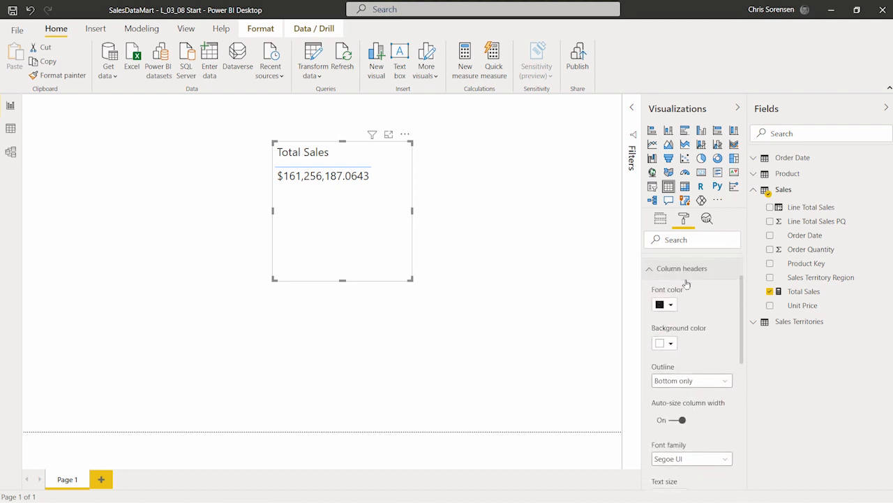
{"action": "left_click", "coordinate": [684, 275]}
{"action": "left_click", "coordinate": [649, 290]}
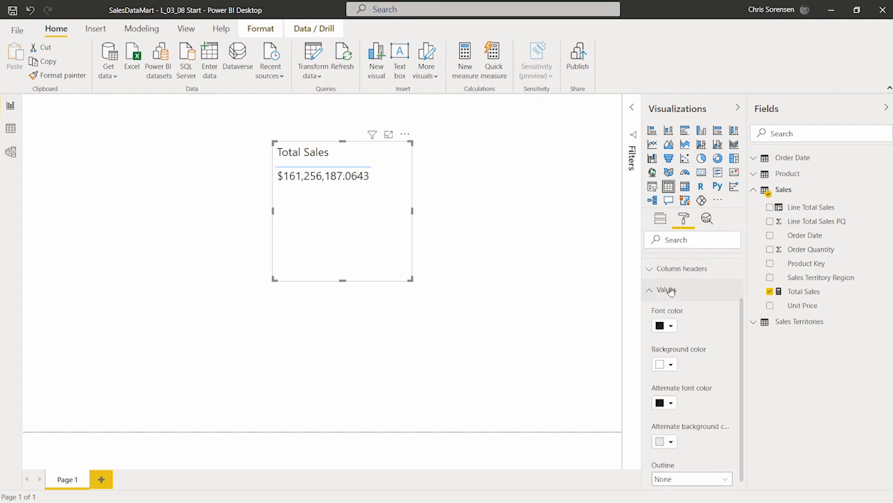
{"action": "scroll", "coordinate": [695, 342], "scroll_direction": "down", "scroll_amount": 5}
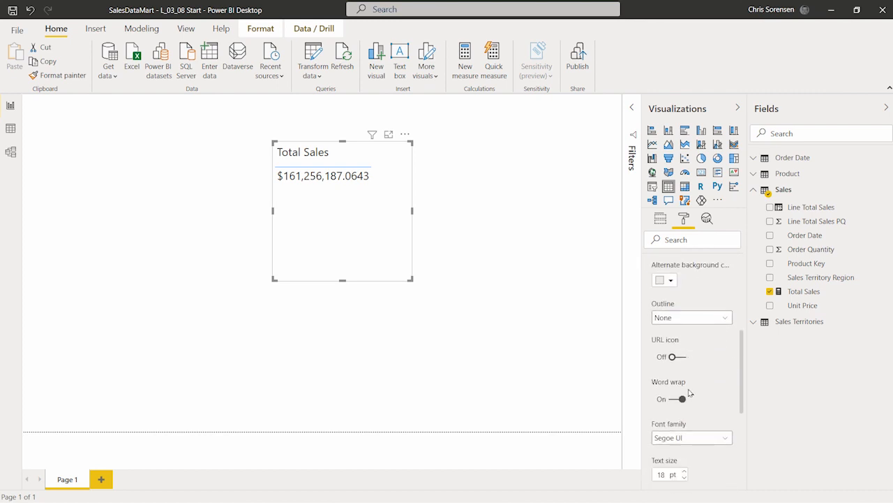
{"action": "scroll", "coordinate": [688, 414], "scroll_direction": "down", "scroll_amount": 2}
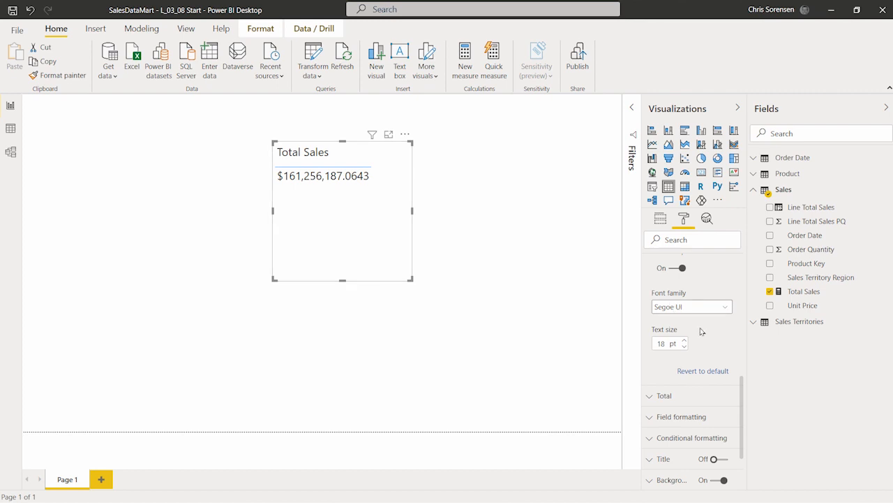
{"action": "left_click", "coordinate": [649, 395]}
{"action": "scroll", "coordinate": [726, 376], "scroll_direction": "down", "scroll_amount": 3}
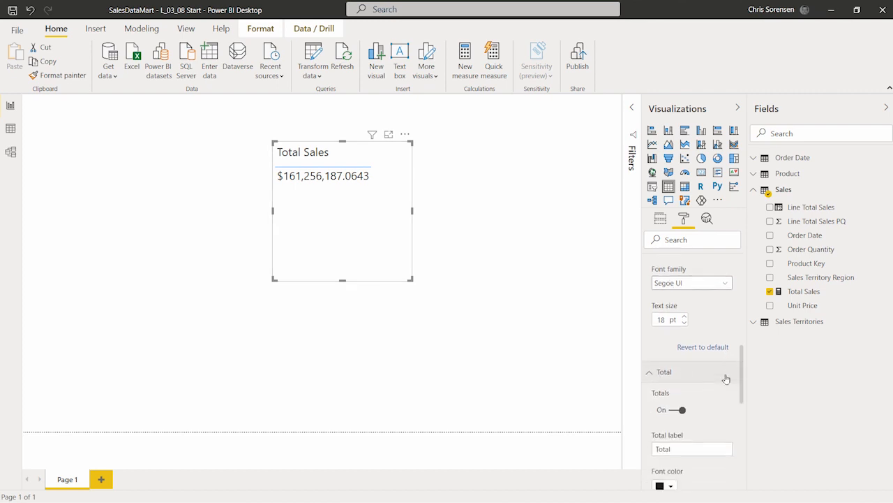
{"action": "scroll", "coordinate": [723, 386], "scroll_direction": "down", "scroll_amount": 3}
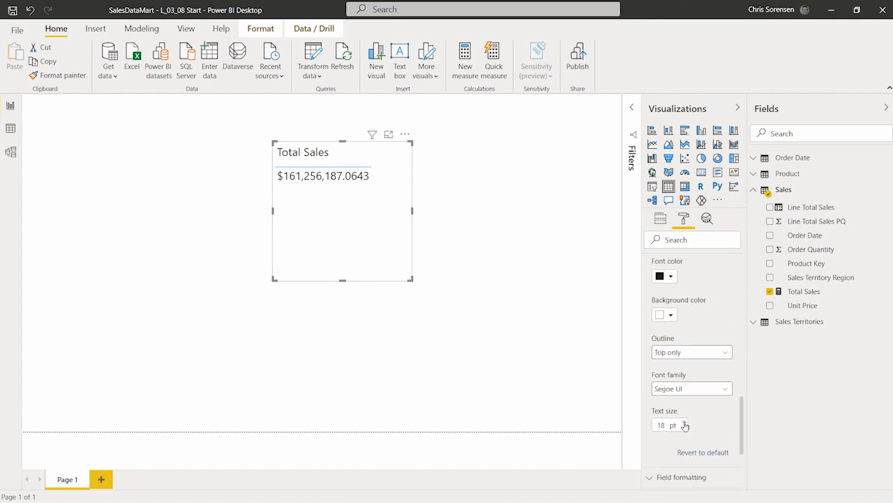
{"action": "scroll", "coordinate": [707, 415], "scroll_direction": "up", "scroll_amount": 12}
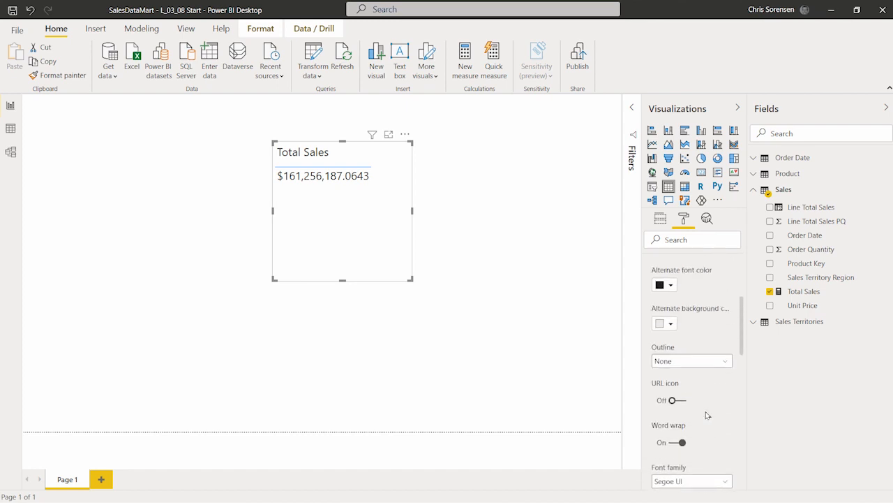
{"action": "scroll", "coordinate": [672, 342], "scroll_direction": "up", "scroll_amount": 4}
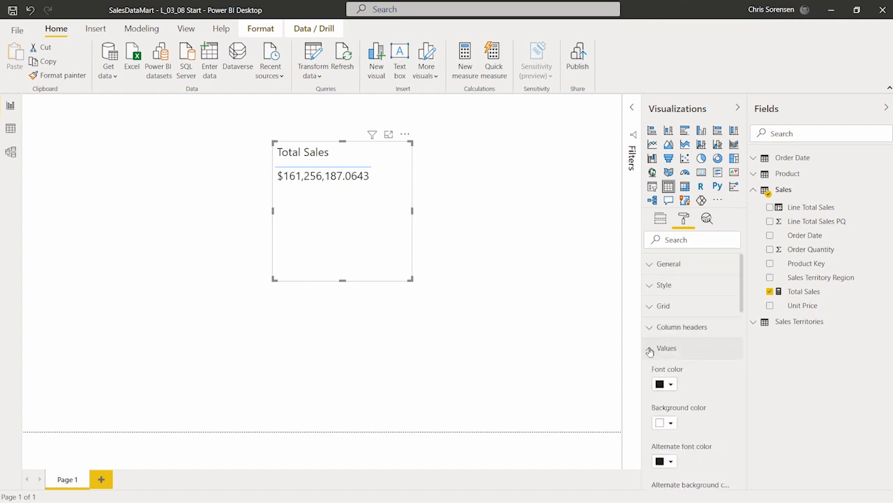
{"action": "left_click", "coordinate": [650, 349]}
{"action": "left_click", "coordinate": [653, 370]}
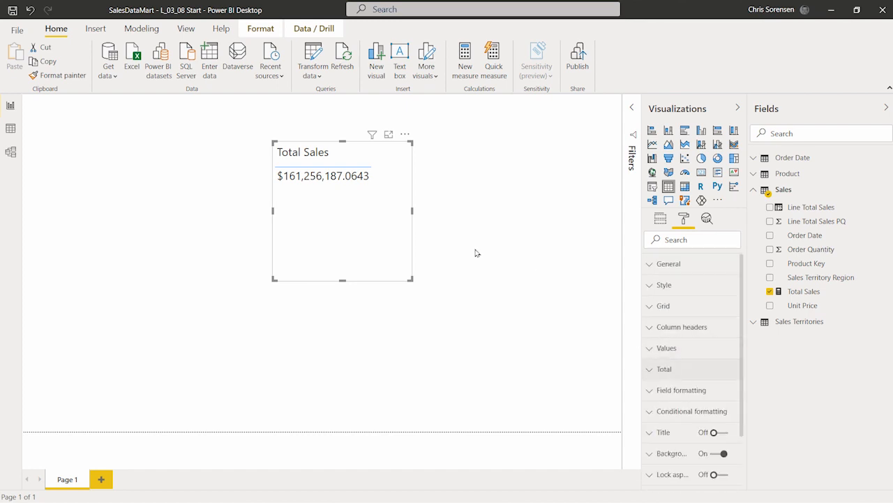
Add Order Date Year from the Order Date Hierarchy to the table's values, ahead of Total Sales.
{"action": "left_click", "coordinate": [292, 186]}
{"action": "left_click", "coordinate": [354, 185]}
{"action": "left_click", "coordinate": [755, 191]}
{"action": "left_click", "coordinate": [803, 159]}
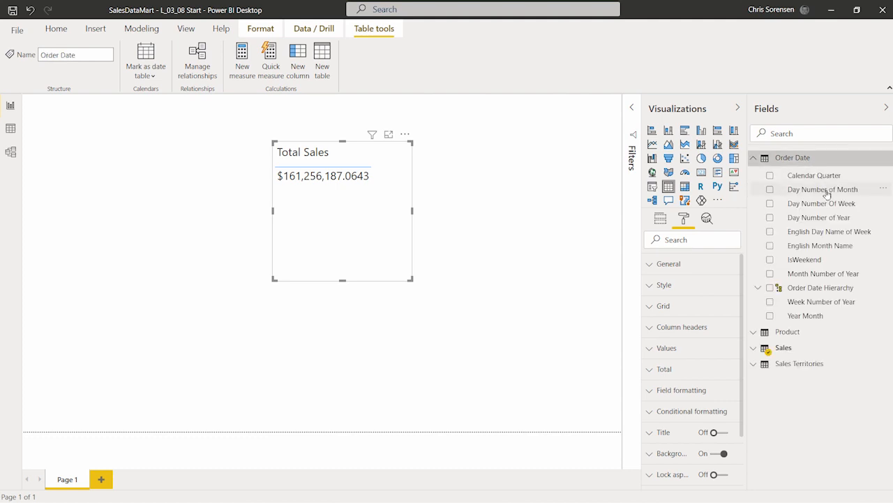
{"action": "left_click", "coordinate": [758, 289]}
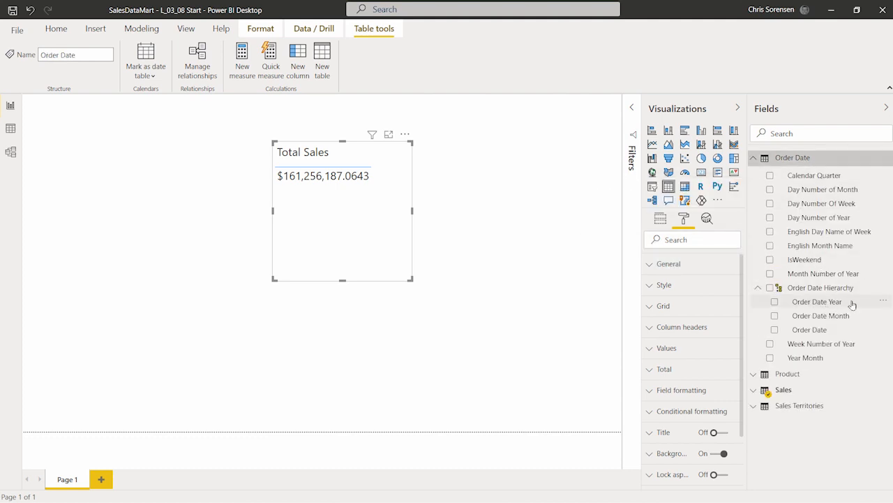
{"action": "left_click", "coordinate": [660, 220]}
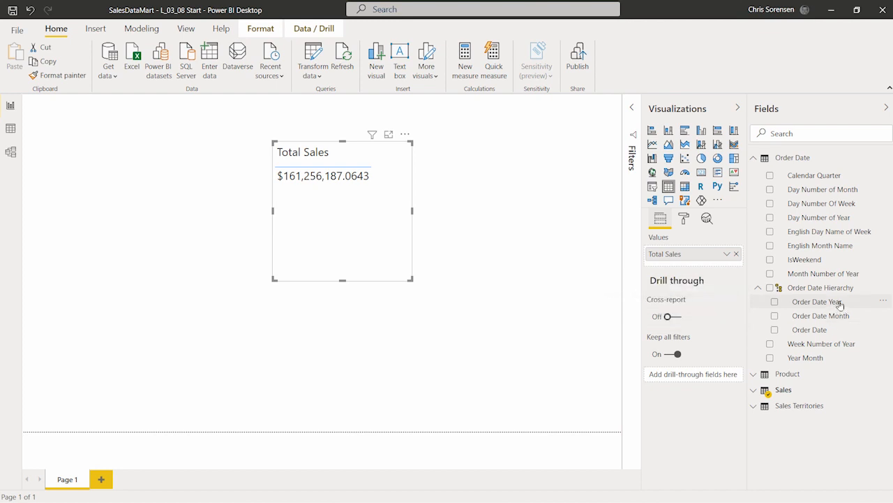
{"action": "left_click_drag", "start_coordinate": [814, 301], "coordinate": [709, 250]}
{"action": "left_click_drag", "start_coordinate": [841, 303], "coordinate": [719, 255]}
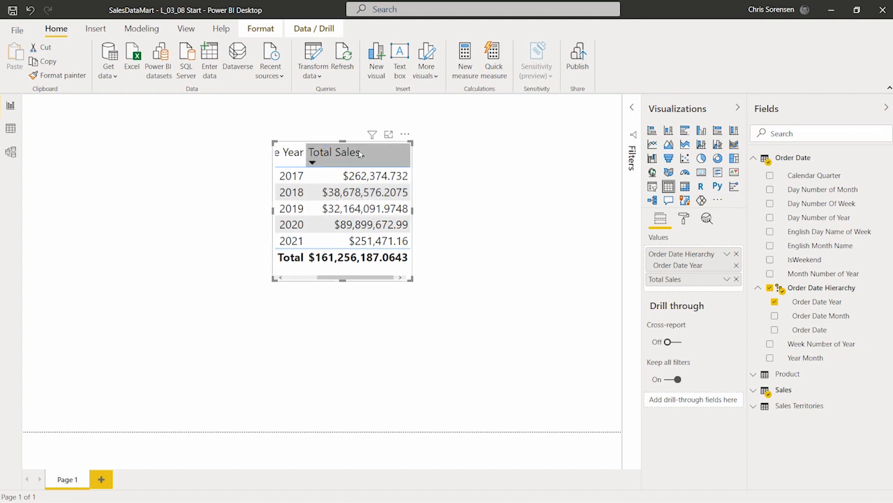
Move the table to the page's upper-left corner and enlarge it across most of the page, and save the file.
{"action": "left_click_drag", "start_coordinate": [347, 146], "coordinate": [110, 123]}
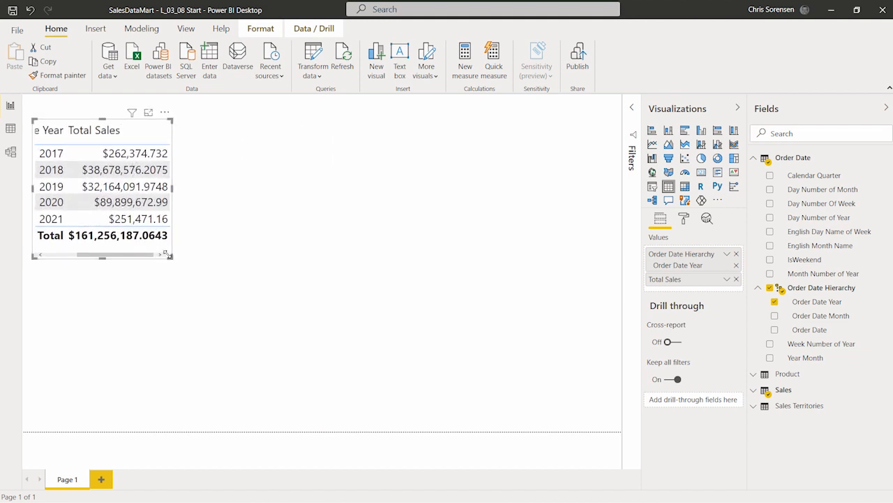
{"action": "left_click_drag", "start_coordinate": [168, 256], "coordinate": [563, 368]}
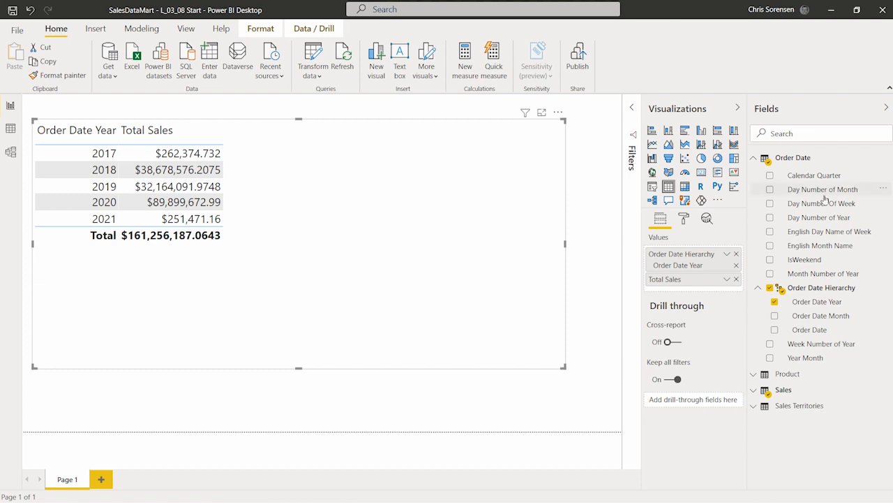
{"action": "left_click", "coordinate": [754, 158]}
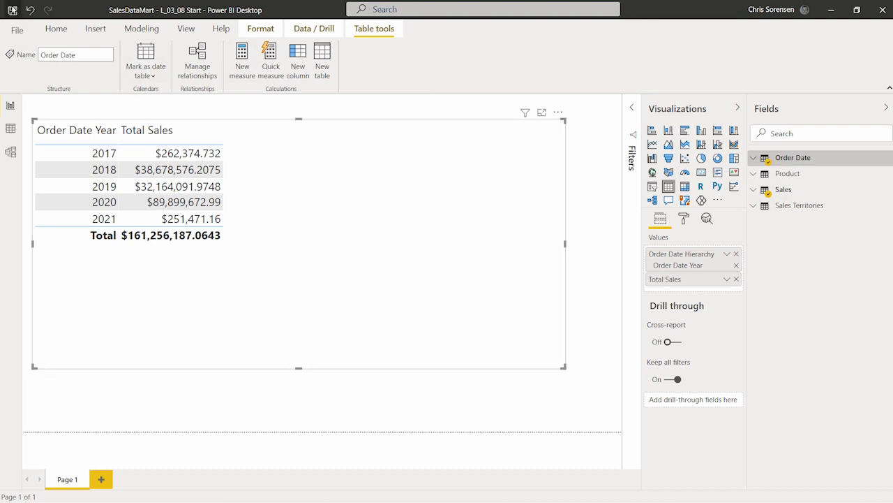
{"action": "left_click", "coordinate": [12, 10]}
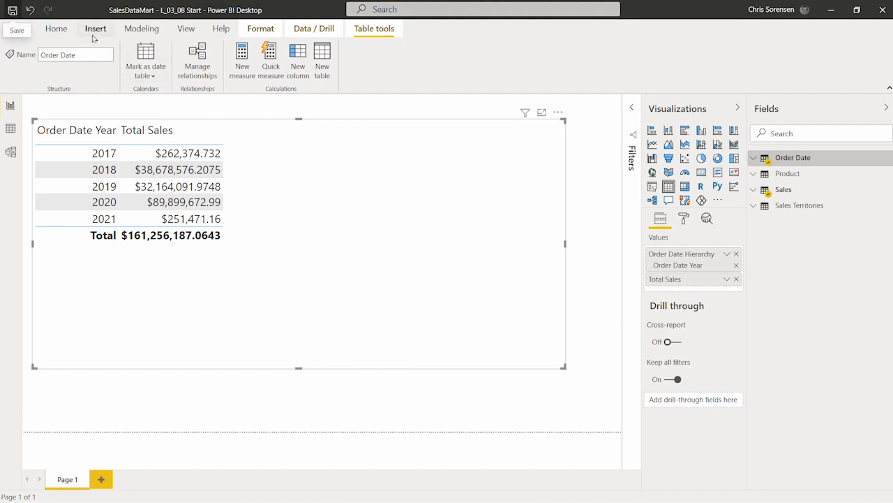
Open the Power Query Editor and enable load for the Other Countries Sales staging query.
{"action": "left_click", "coordinate": [57, 29]}
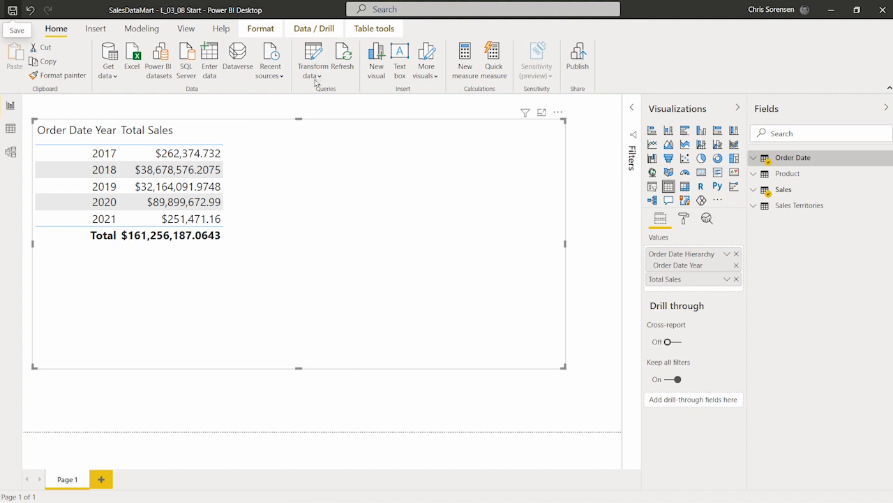
{"action": "left_click", "coordinate": [316, 57]}
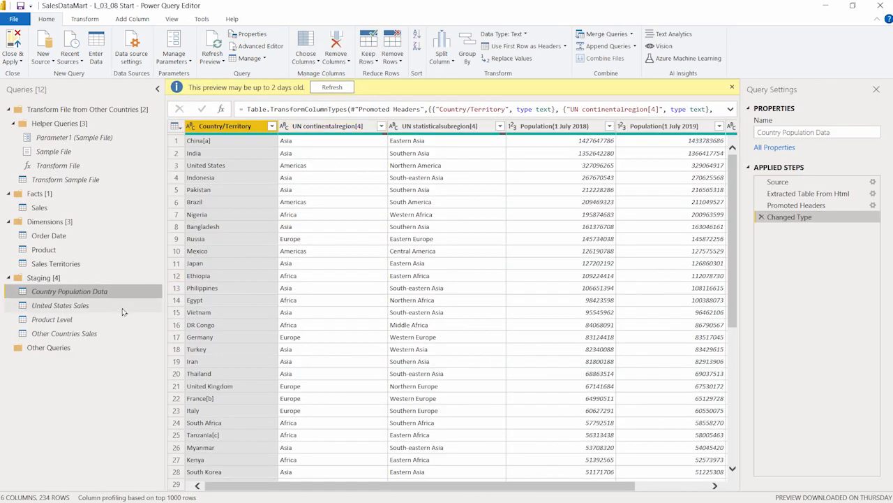
{"action": "left_click", "coordinate": [83, 309]}
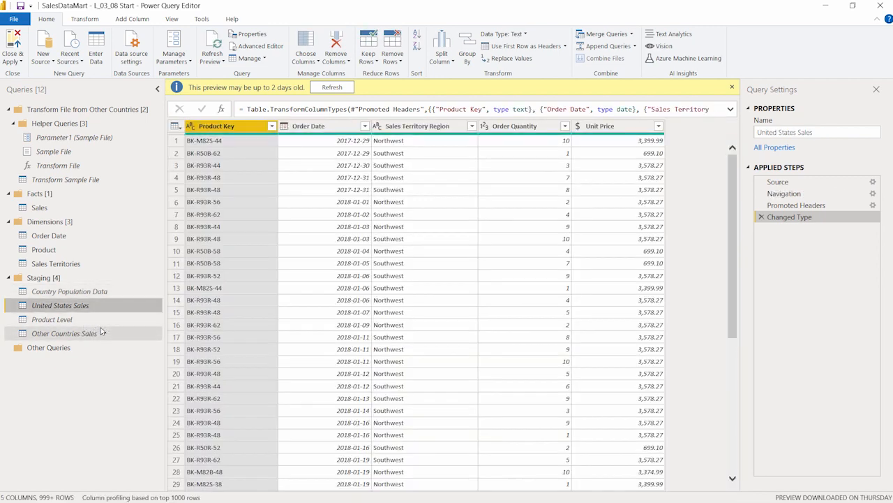
{"action": "left_click", "coordinate": [100, 330]}
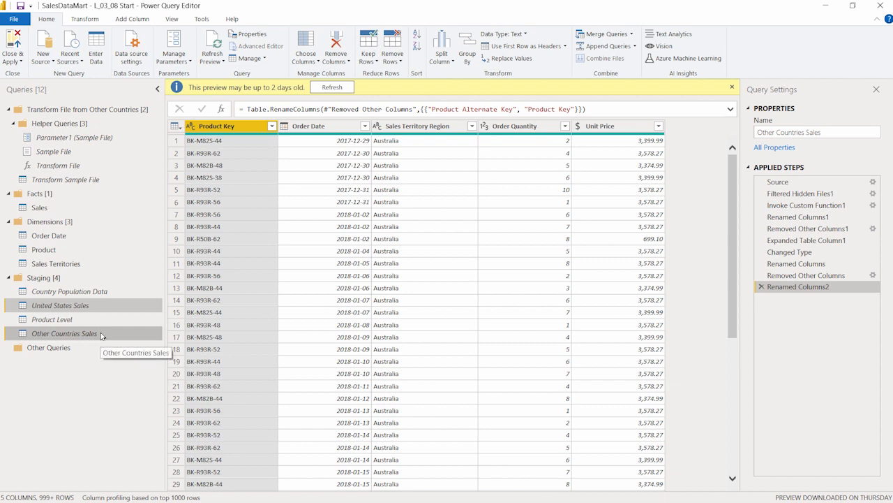
{"action": "right_click", "coordinate": [101, 335]}
{"action": "left_click", "coordinate": [96, 336]}
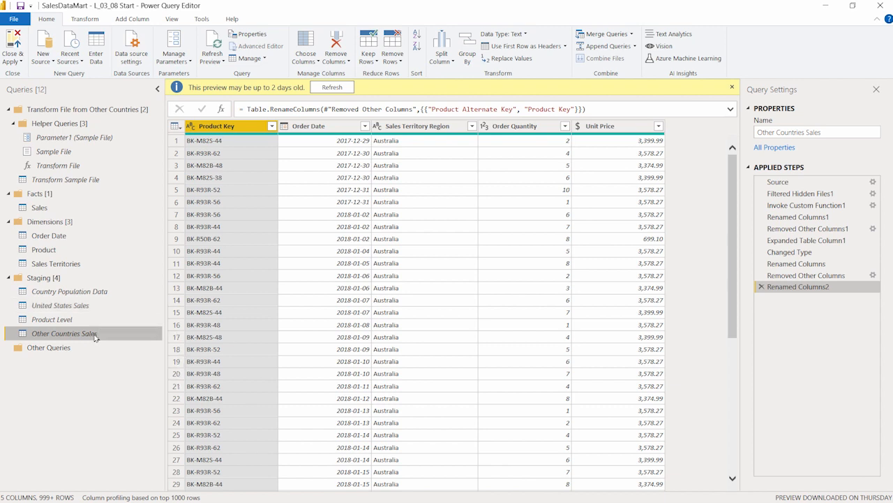
{"action": "right_click", "coordinate": [96, 337]}
{"action": "left_click", "coordinate": [138, 362]}
Enable load for the United States Sales staging query, and close the editor with the changes applied to the model.
{"action": "left_click", "coordinate": [108, 293], "text": "ctrl"}
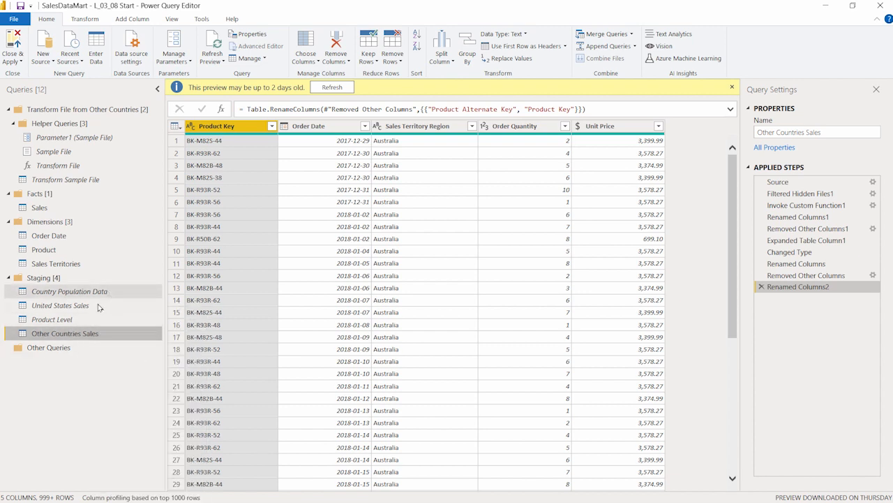
{"action": "left_click", "coordinate": [98, 307]}
{"action": "right_click", "coordinate": [97, 306]}
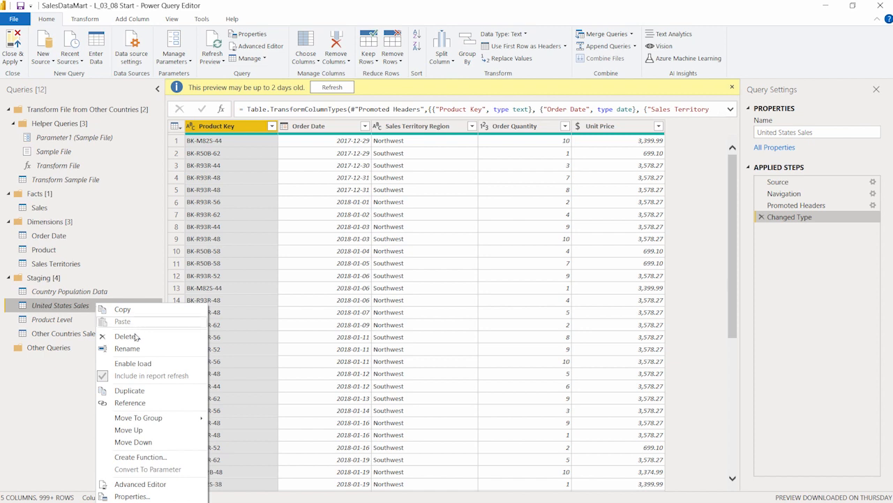
{"action": "left_click", "coordinate": [136, 363]}
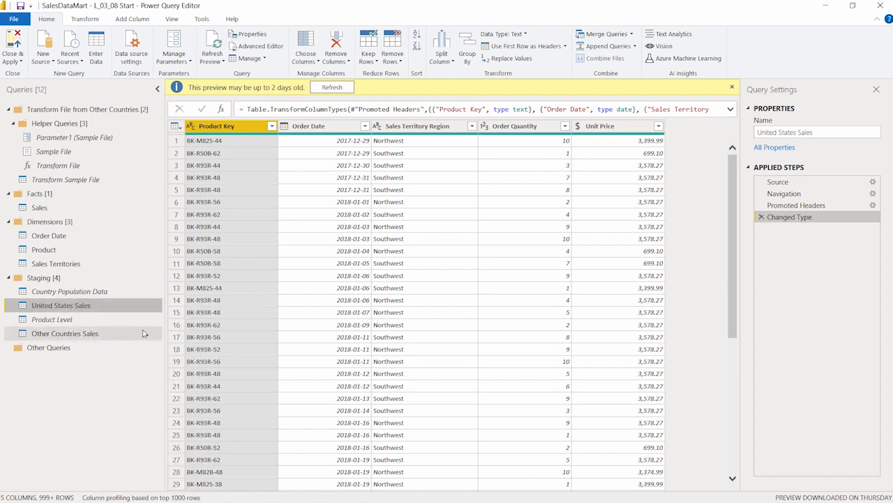
{"action": "left_click", "coordinate": [21, 44]}
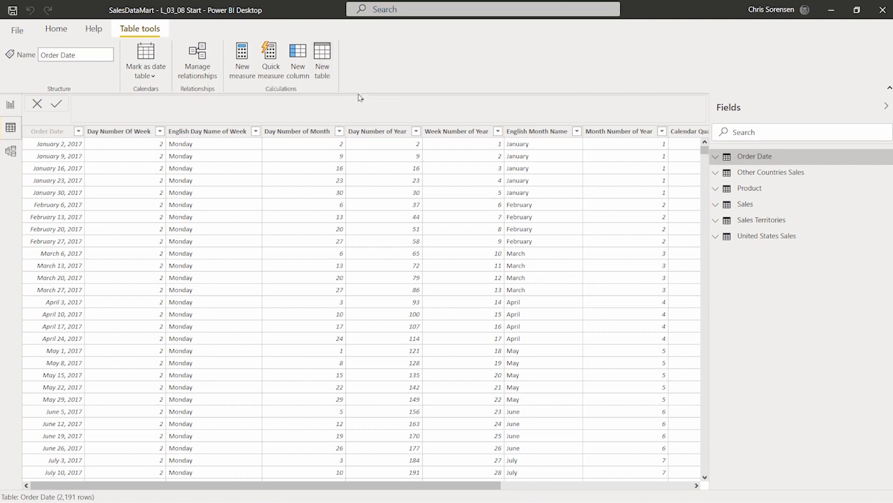
Create a new calculated table named Sales DAX and start its formula with the UNION function.
{"action": "left_click", "coordinate": [322, 53]}
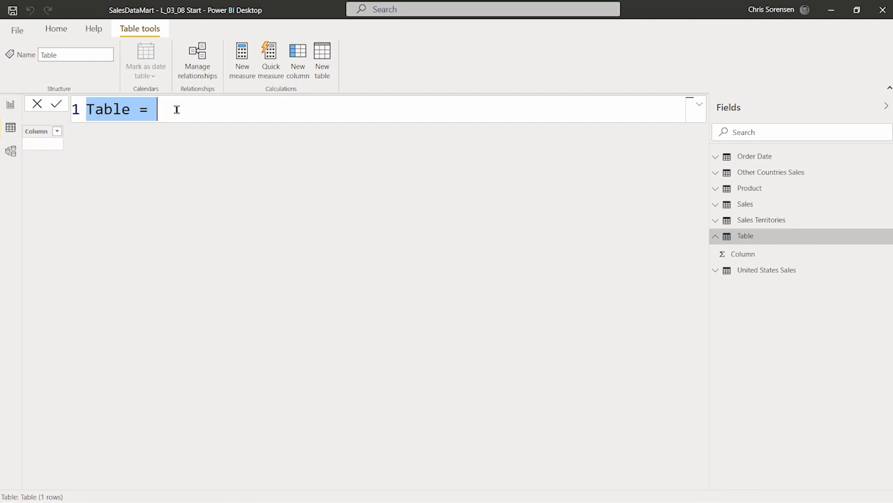
{"action": "type", "text": "Sales DAX"}
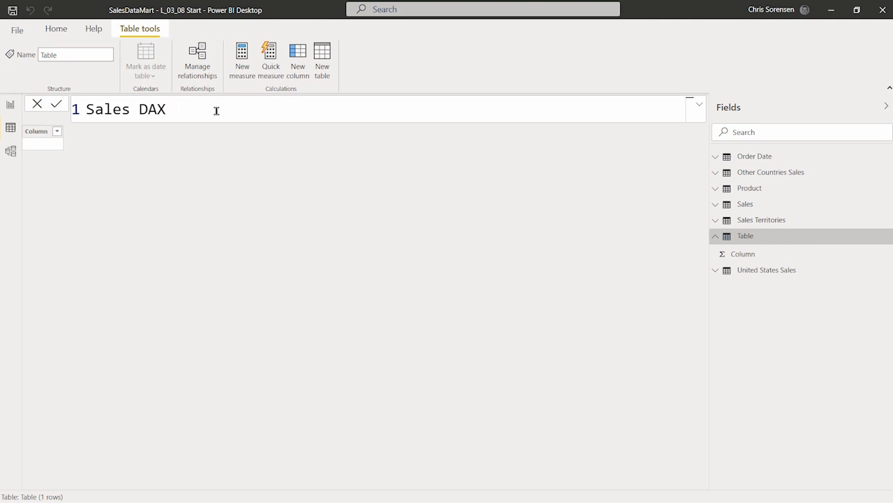
{"action": "type", "text": " ="}
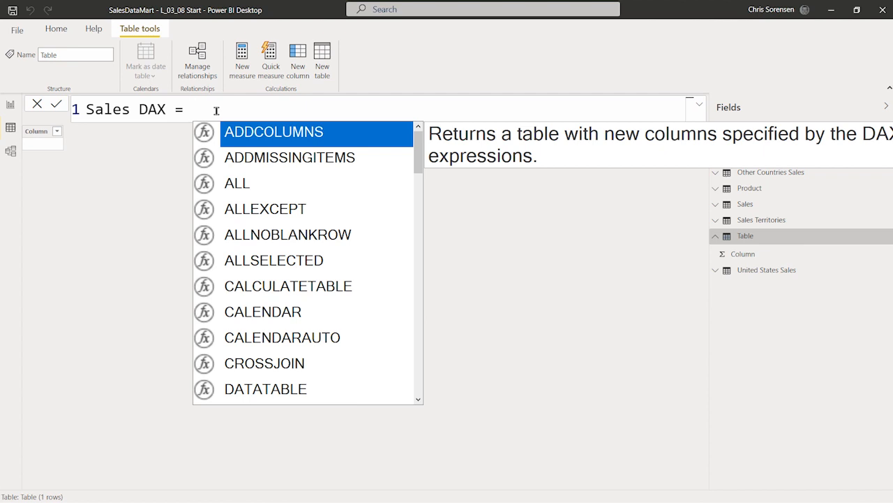
{"action": "type", "text": "un"}
{"action": "key", "text": "Tab"}
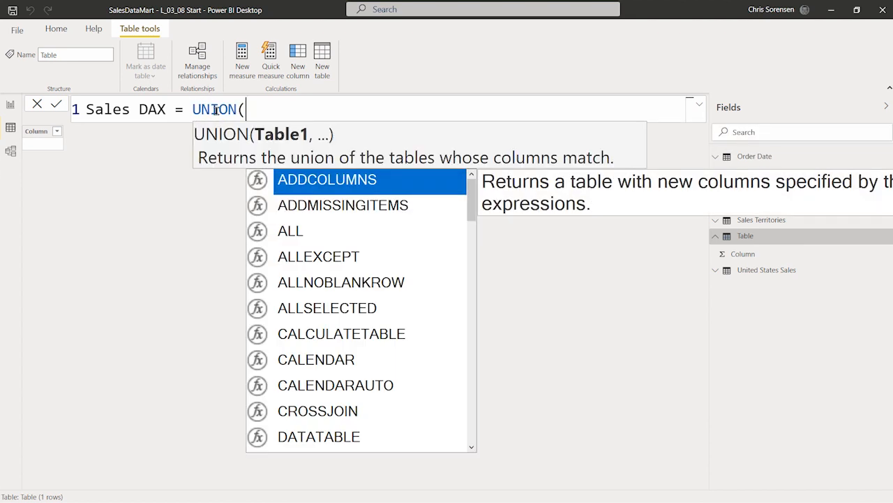
Complete the UNION formula with the tables 'United States Sales' and 'Other Countries Sales', and commit it.
{"action": "type", "text": "u"}
{"action": "key", "text": "Down"}
{"action": "key", "text": "Tab"}
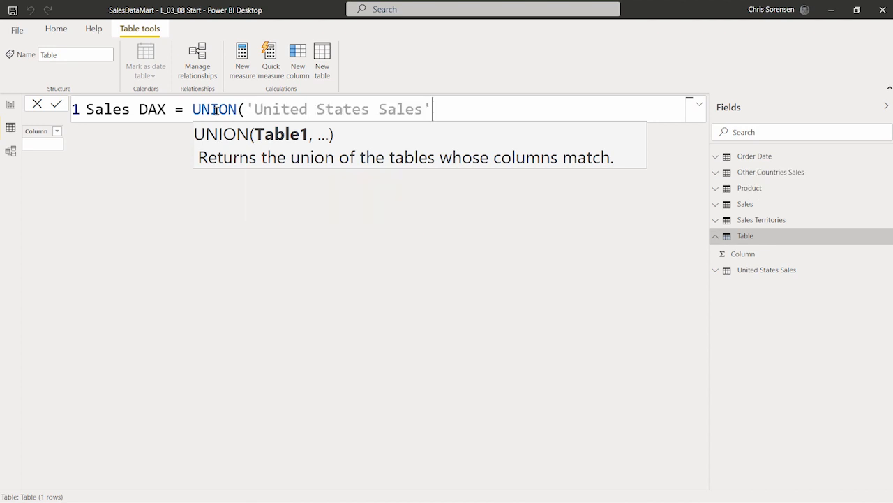
{"action": "type", "text": ", "}
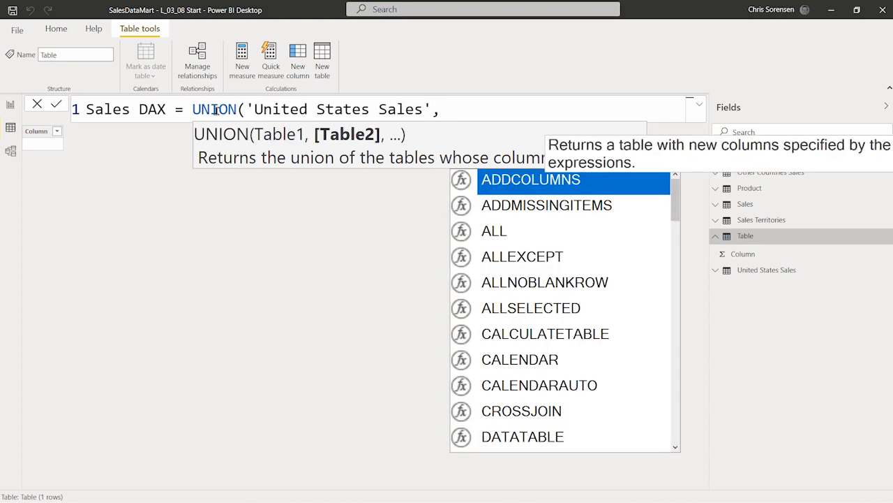
{"action": "type", "text": "o"}
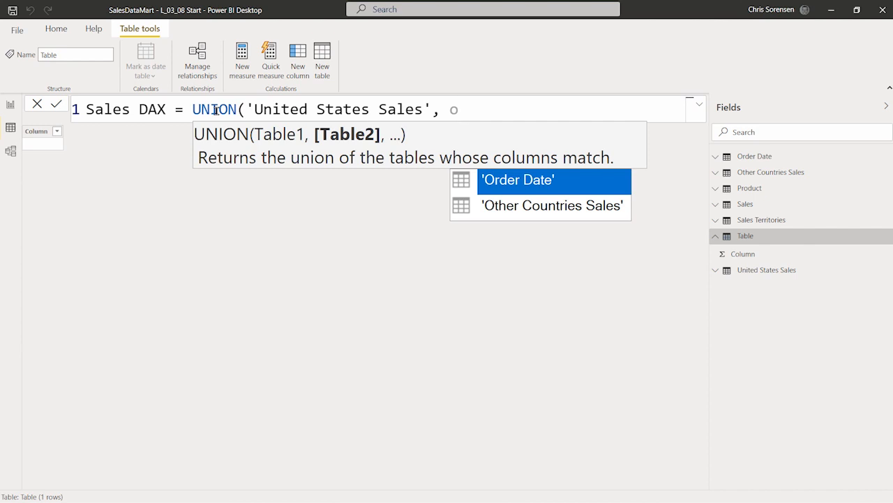
{"action": "key", "text": "Down"}
{"action": "key", "text": "Tab"}
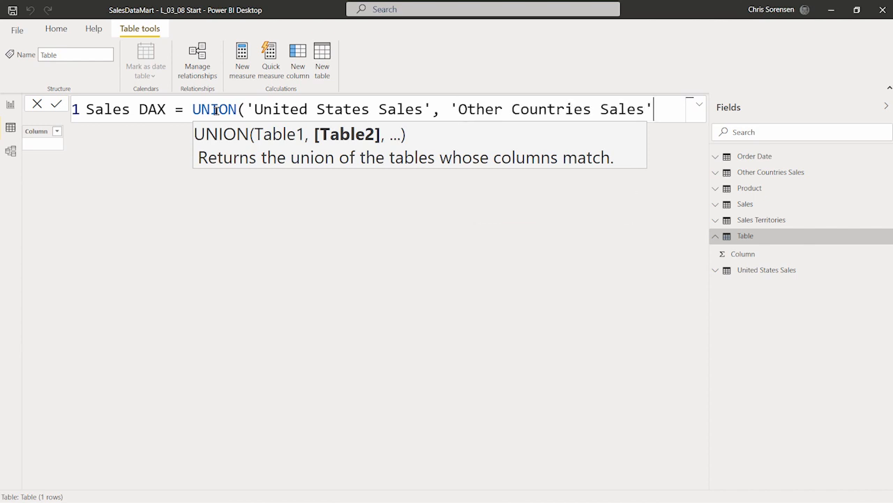
{"action": "type", "text": ")"}
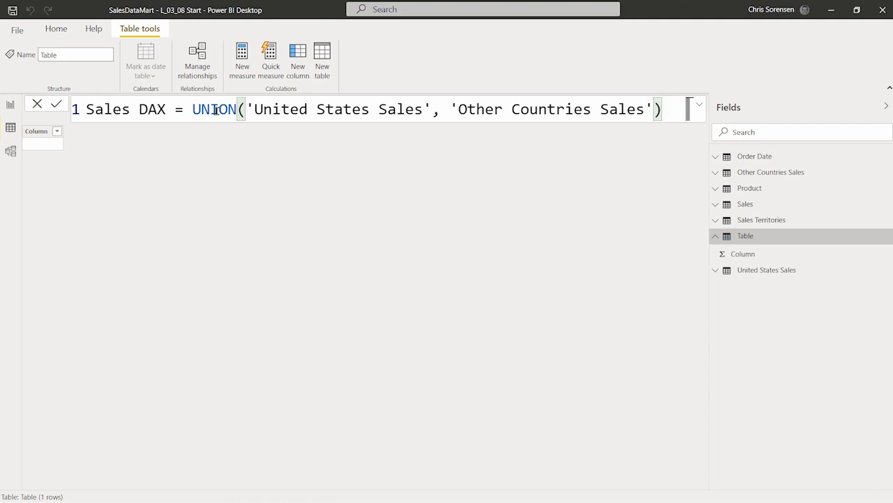
{"action": "key", "text": "Return"}
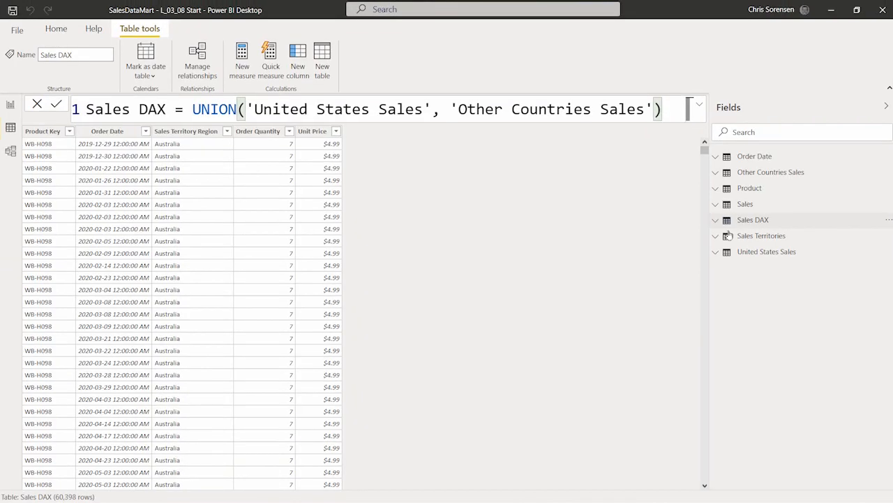
{"action": "left_click", "coordinate": [674, 107]}
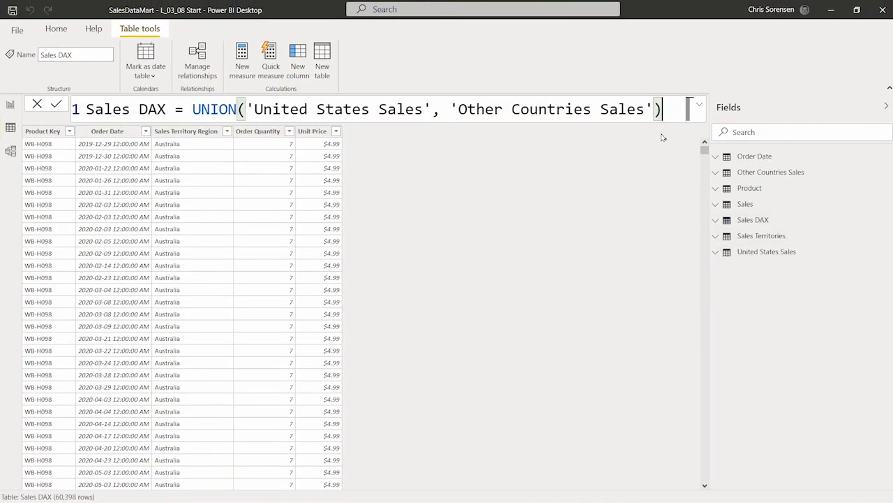